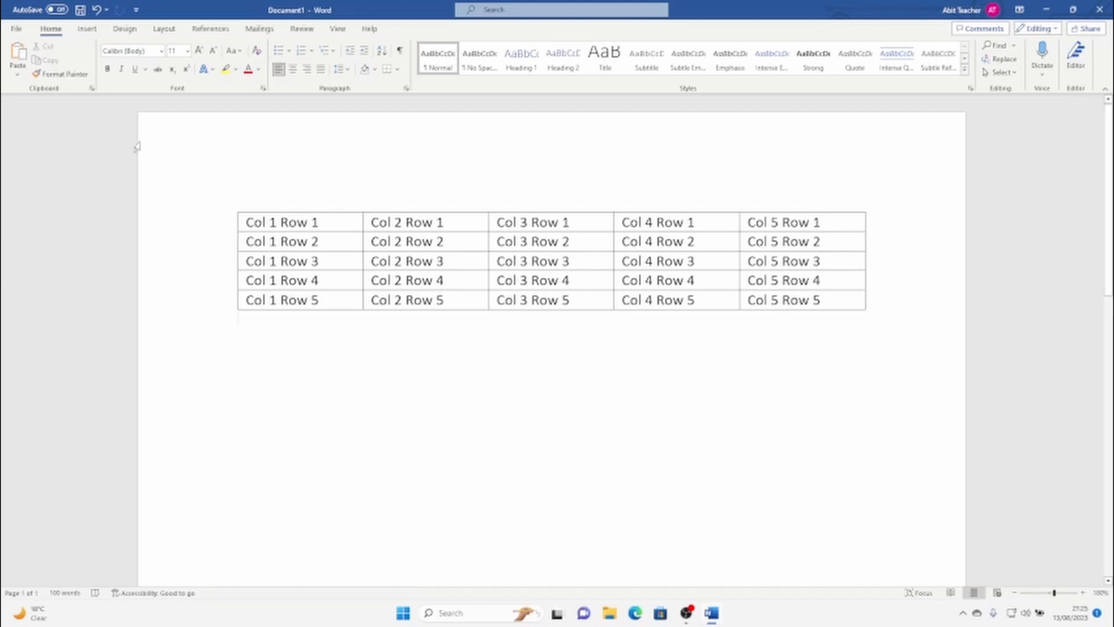
# Select the first cell's text, the entire first row and the first column of the filled table
pyautogui.moveTo(302, 222); pyautogui.dragTo(245, 223)
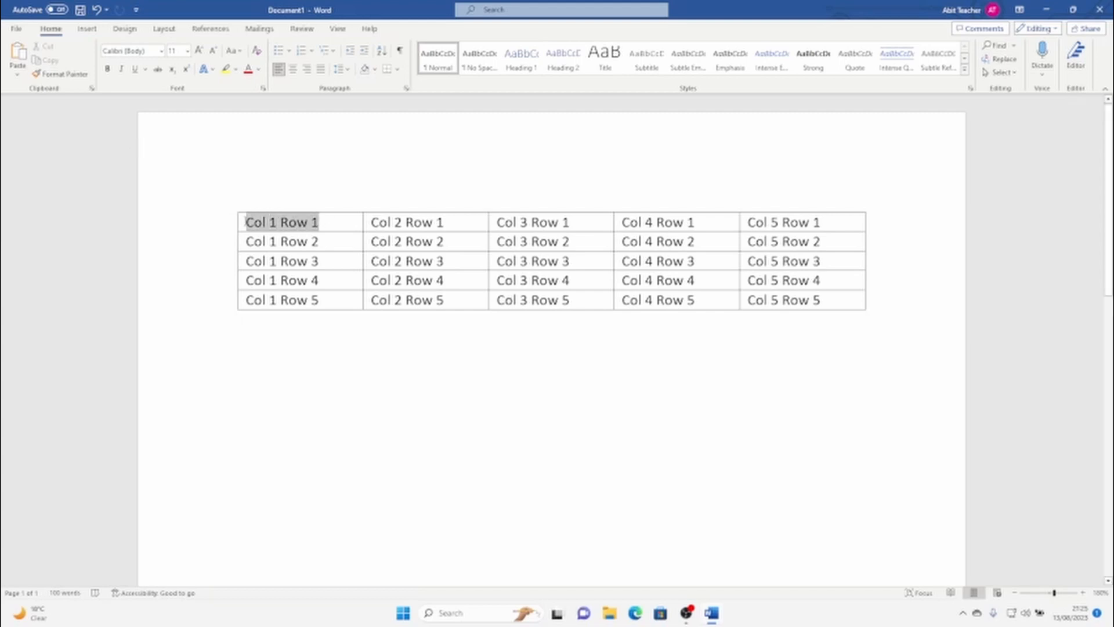
pyautogui.click(258, 226)
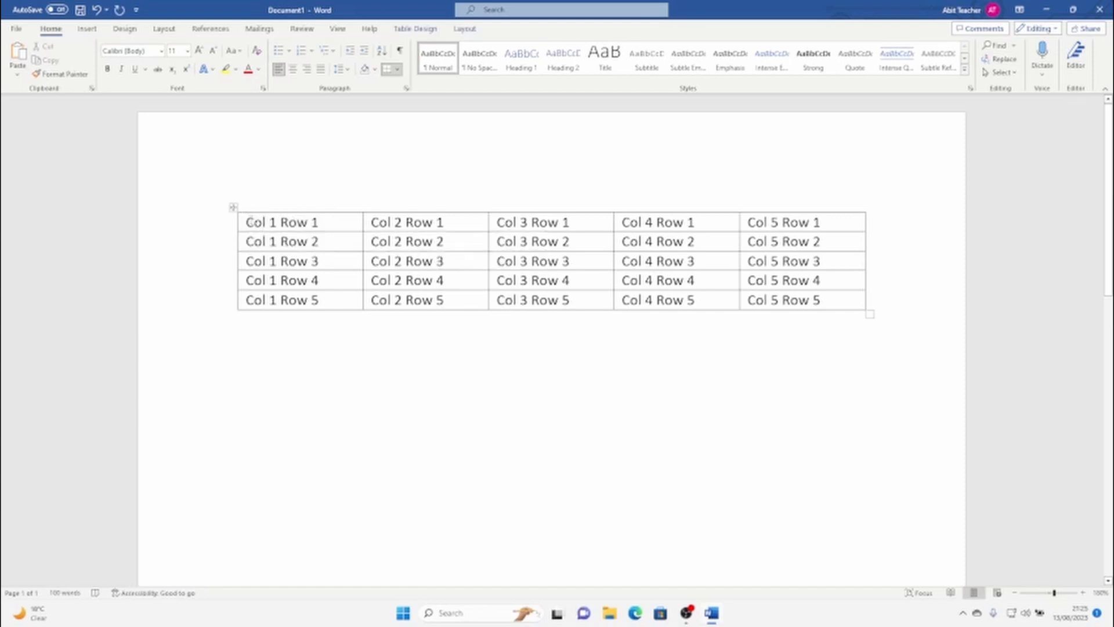
pyautogui.click(272, 215)
pyautogui.moveTo(468, 211); pyautogui.dragTo(791, 211)
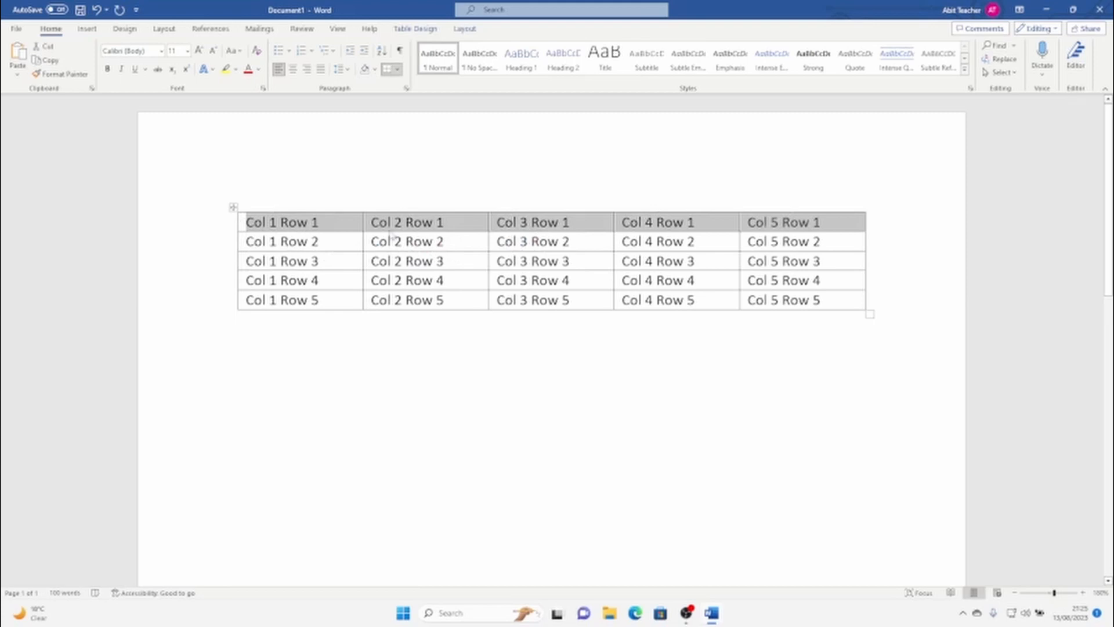
pyautogui.moveTo(315, 224); pyautogui.dragTo(317, 301)
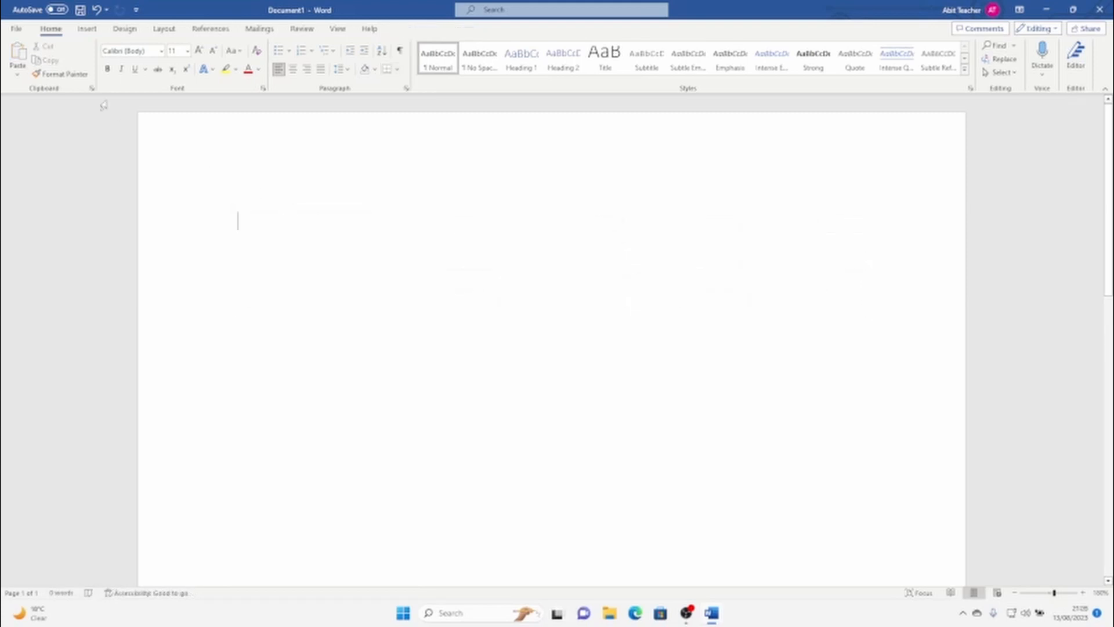
# Insert a table with four columns and three rows by picking its size from the table grid
pyautogui.click(87, 29)
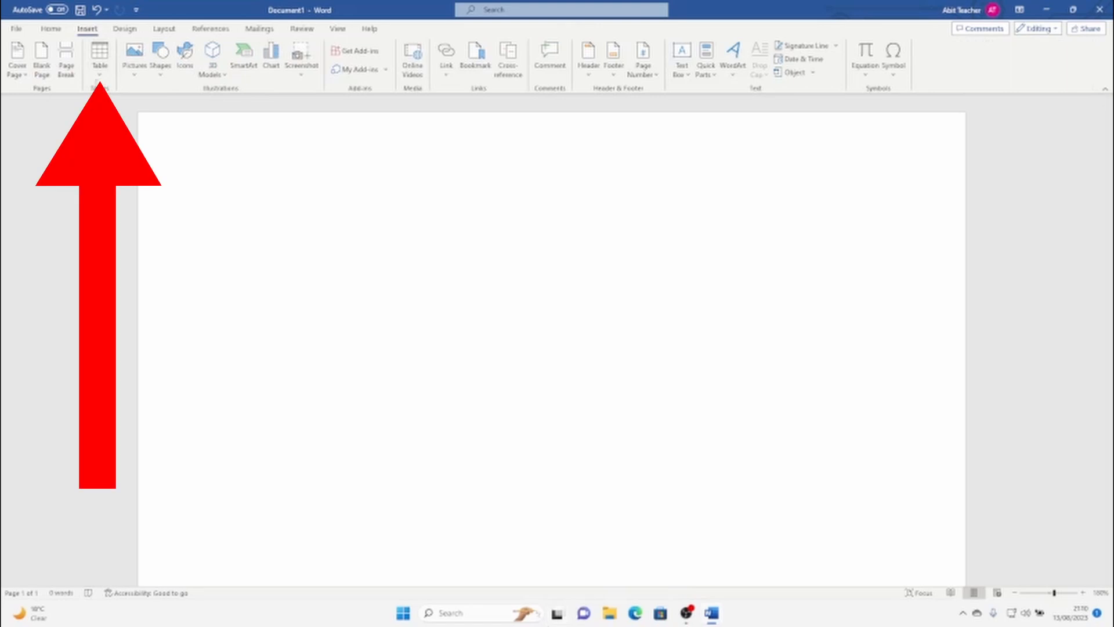
pyautogui.click(100, 69)
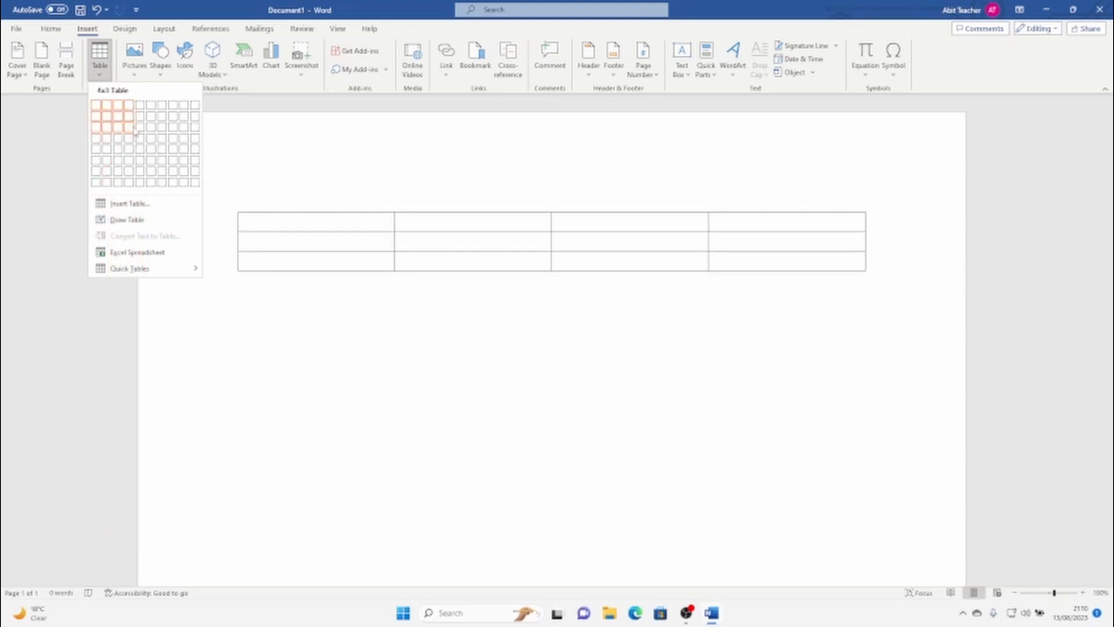
pyautogui.click(134, 130)
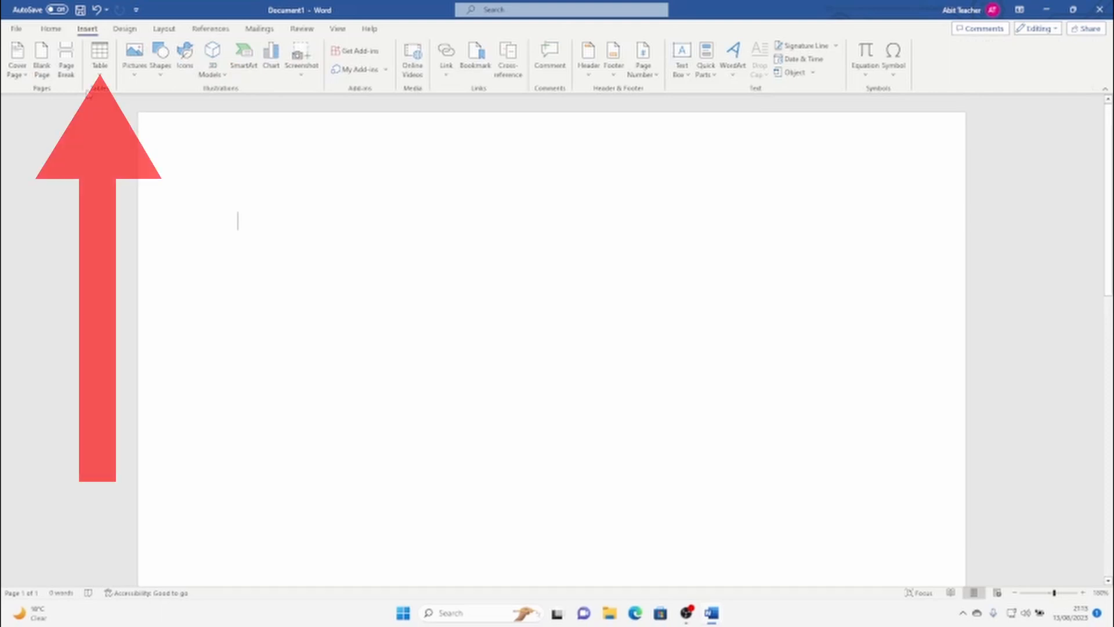
# Insert a table by specifying 4 columns and 3 rows, with a fixed column width of Auto
pyautogui.click(100, 58)
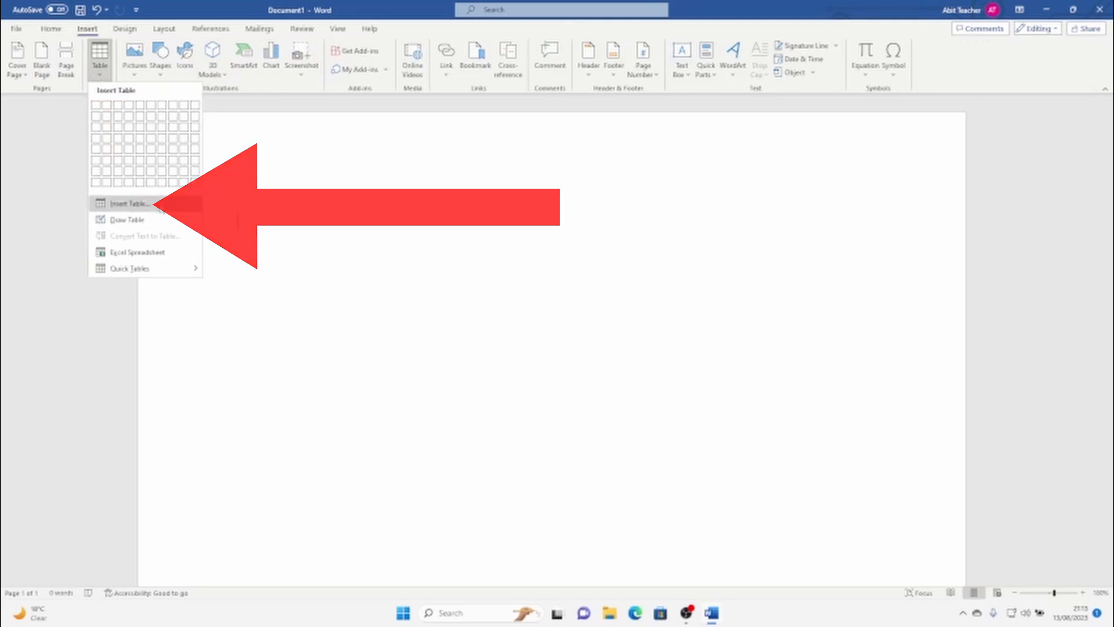
pyautogui.click(163, 205)
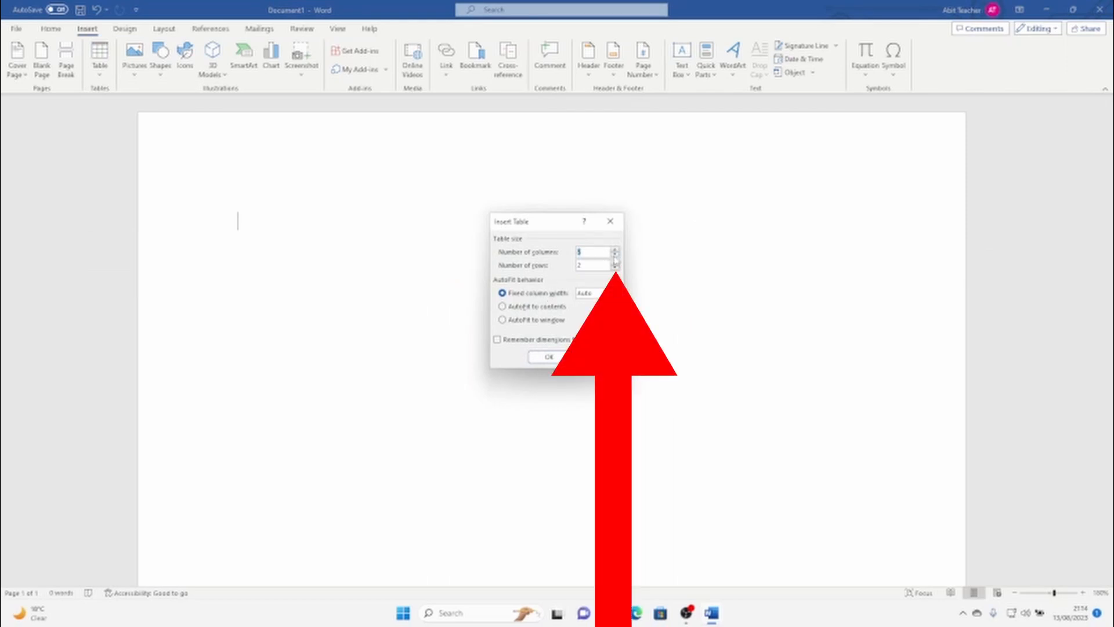
pyautogui.click(615, 262)
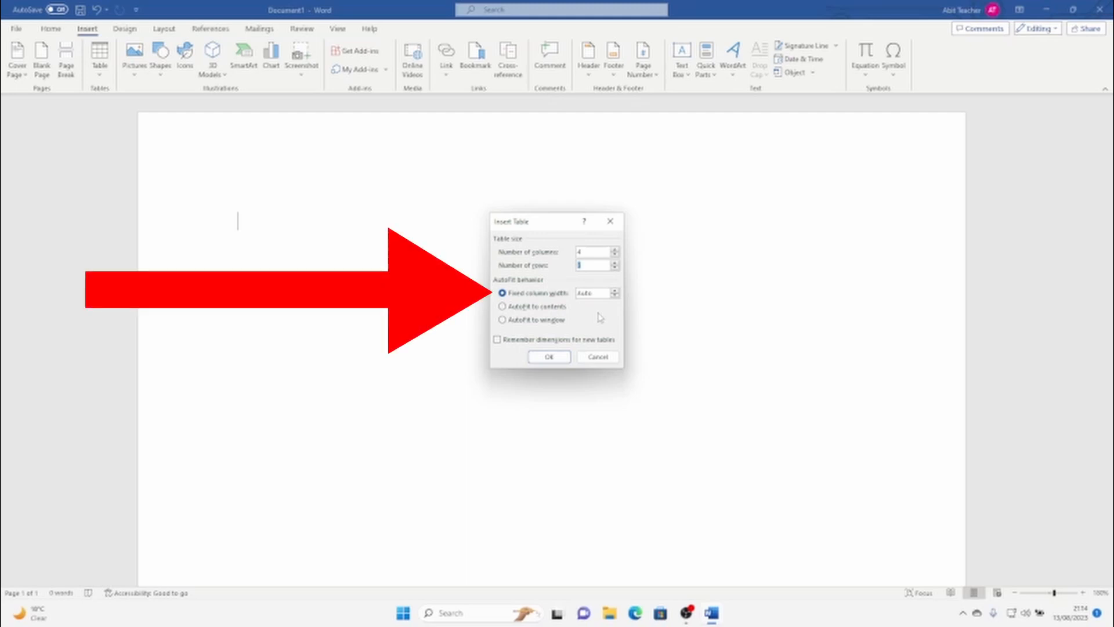
pyautogui.click(566, 360)
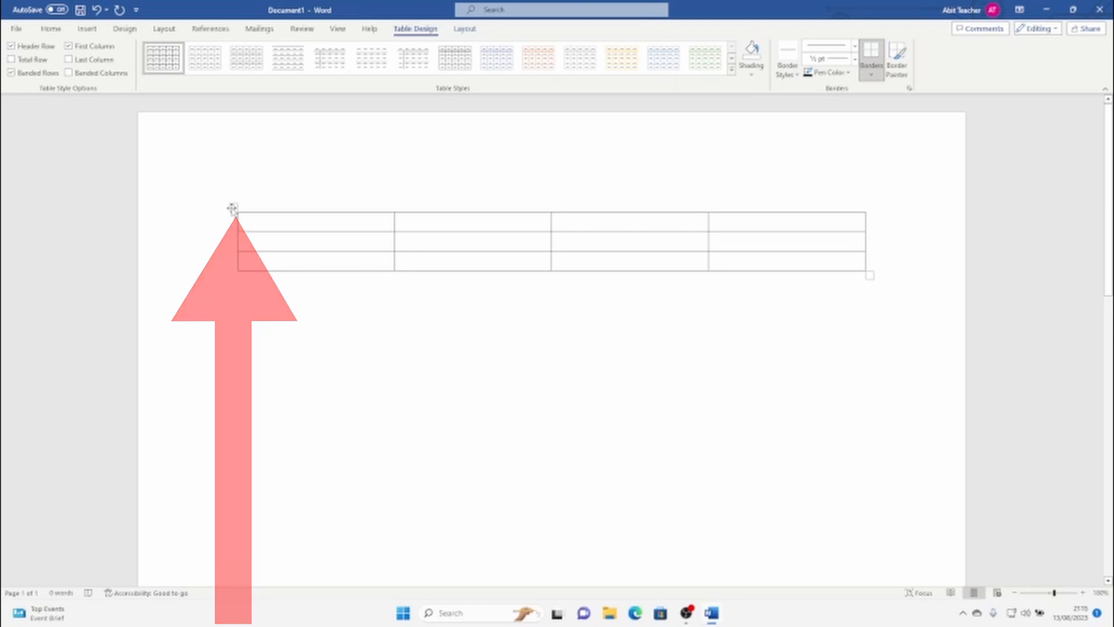
# Delete the entire four-column table and undo the deletion
pyautogui.click(231, 208)
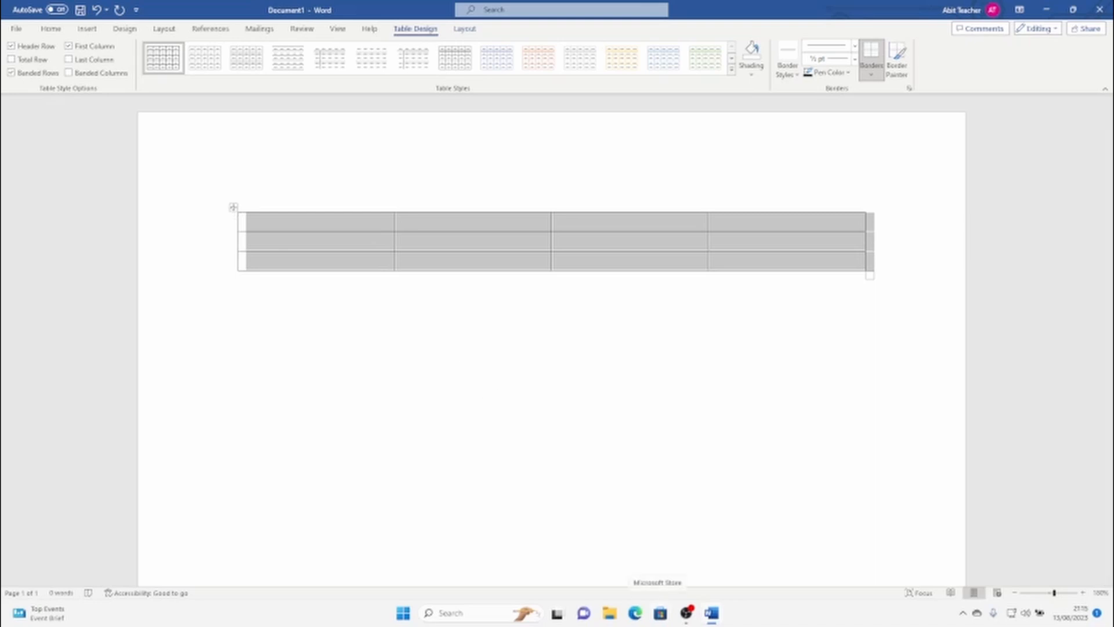
pyautogui.press('BackSpace')
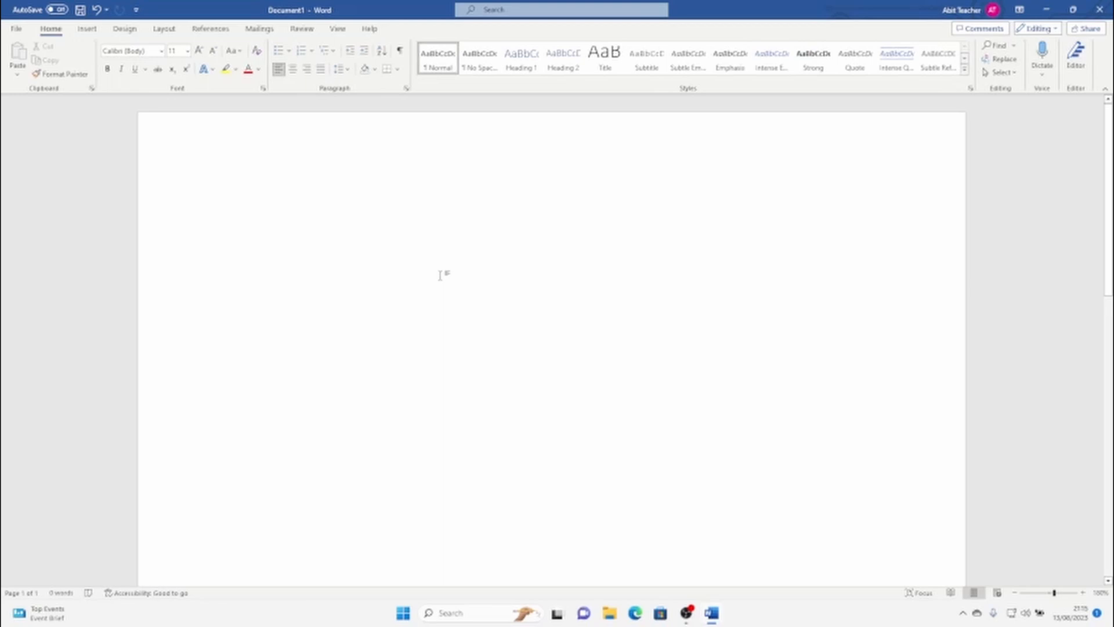
pyautogui.hotkey('ctrl', 'z')
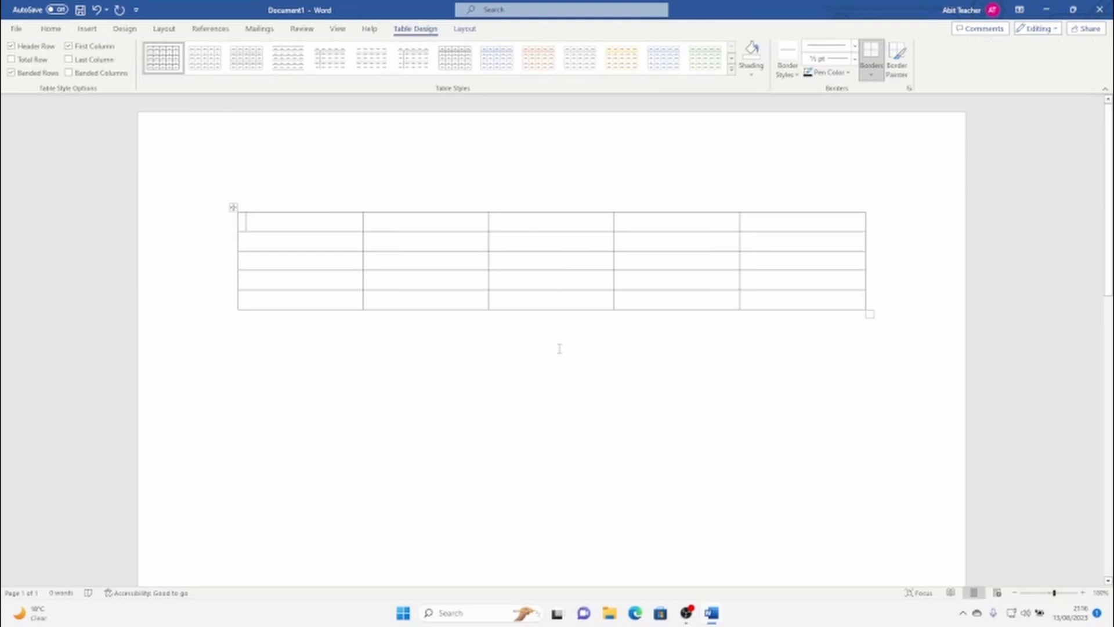
# Enter "This is the middle!" in the centre cell of the five-by-five table and clear that text again
pyautogui.click(509, 264)
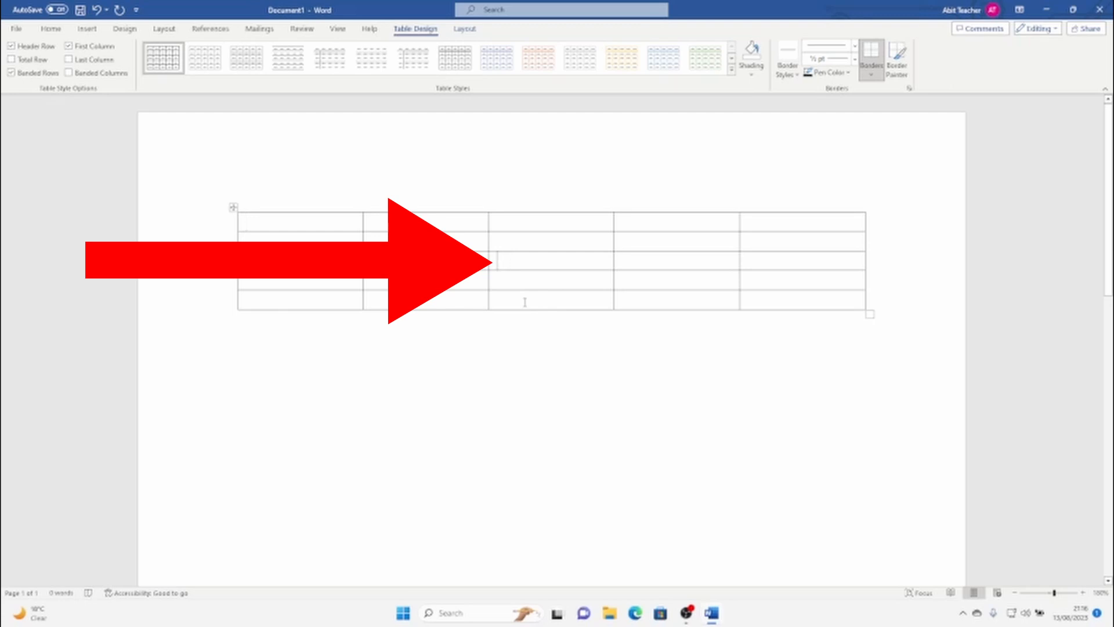
pyautogui.write('This is the middle!')
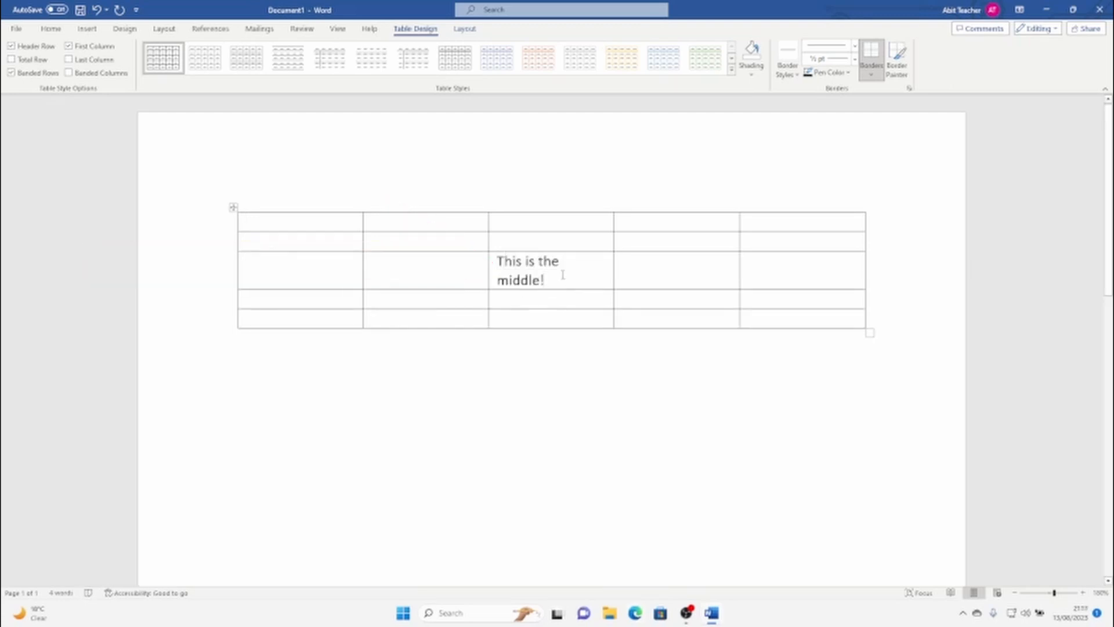
pyautogui.moveTo(547, 281); pyautogui.dragTo(497, 261)
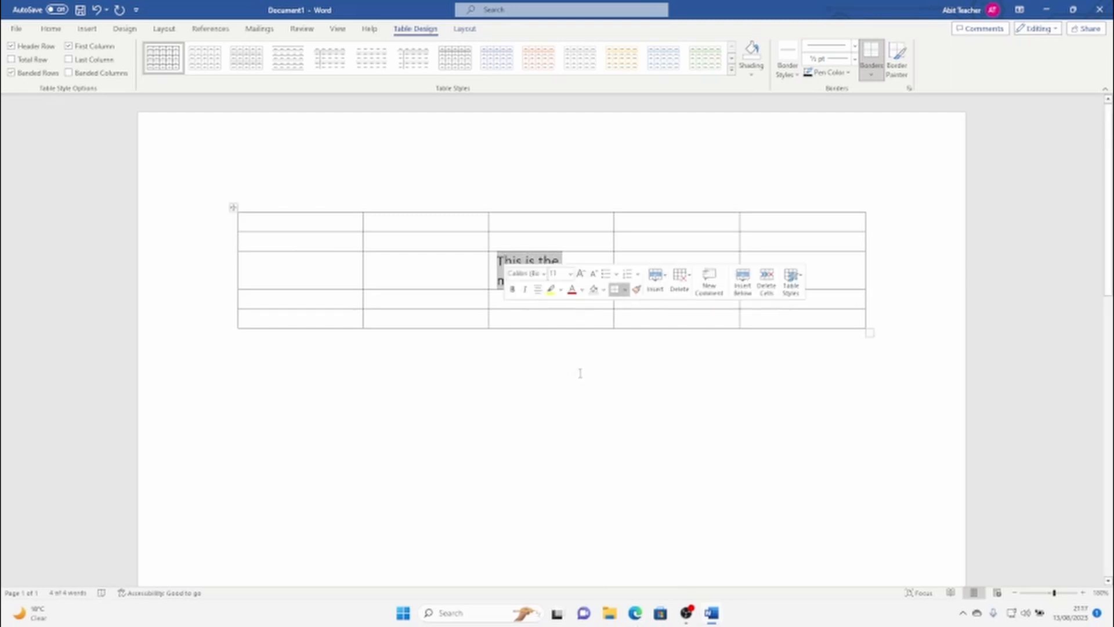
pyautogui.press('BackSpace')
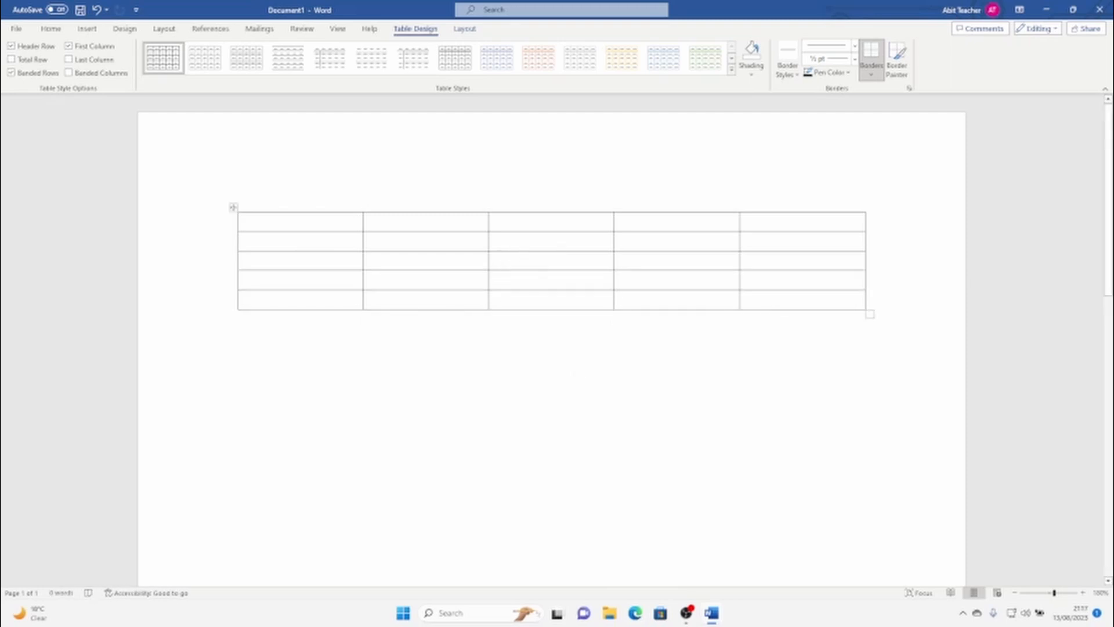
# Enter "Middle Cell!" in the centre cell of the table
pyautogui.write('Middle')
pyautogui.press('BackSpace')
pyautogui.press('BackSpace')
pyautogui.write('dle')
pyautogui.press('BackSpace')
pyautogui.press('BackSpace')
pyautogui.press('BackSpace')
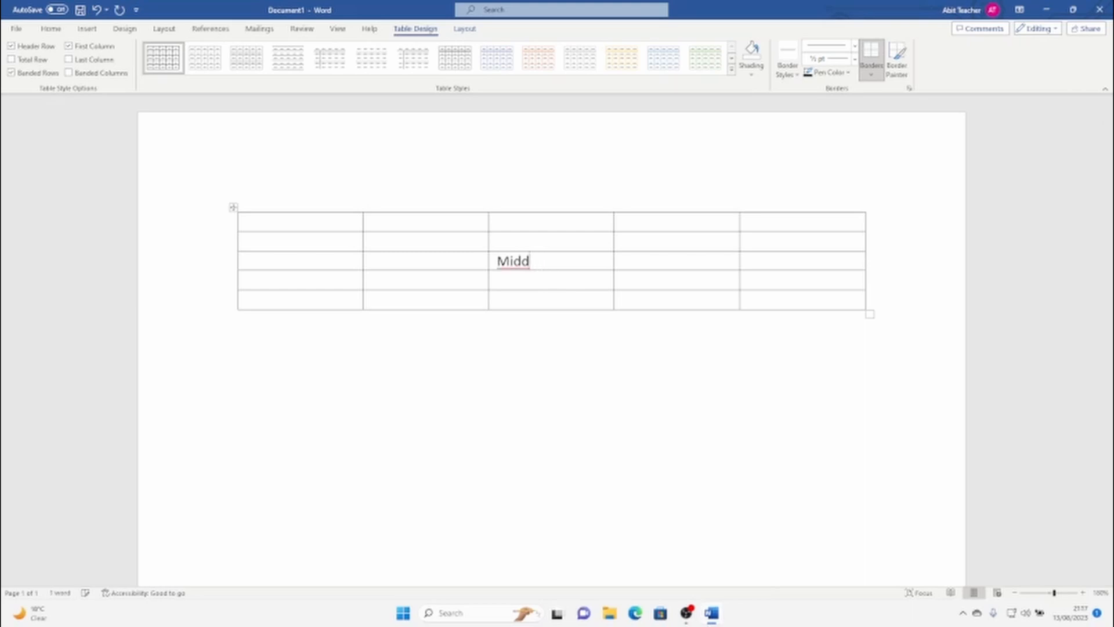
pyautogui.write('le Cell!')
# Try bold formatting on the "Middle Cell!" text and show the font formatting options
pyautogui.moveTo(573, 261); pyautogui.dragTo(497, 261)
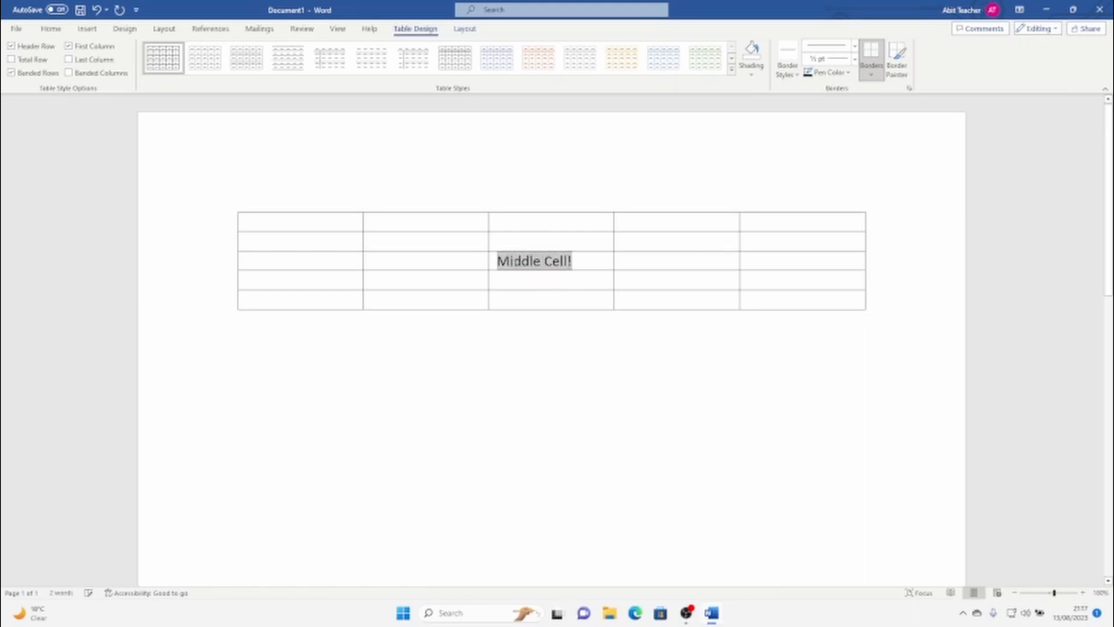
pyautogui.hotkey('ctrl', 'b')
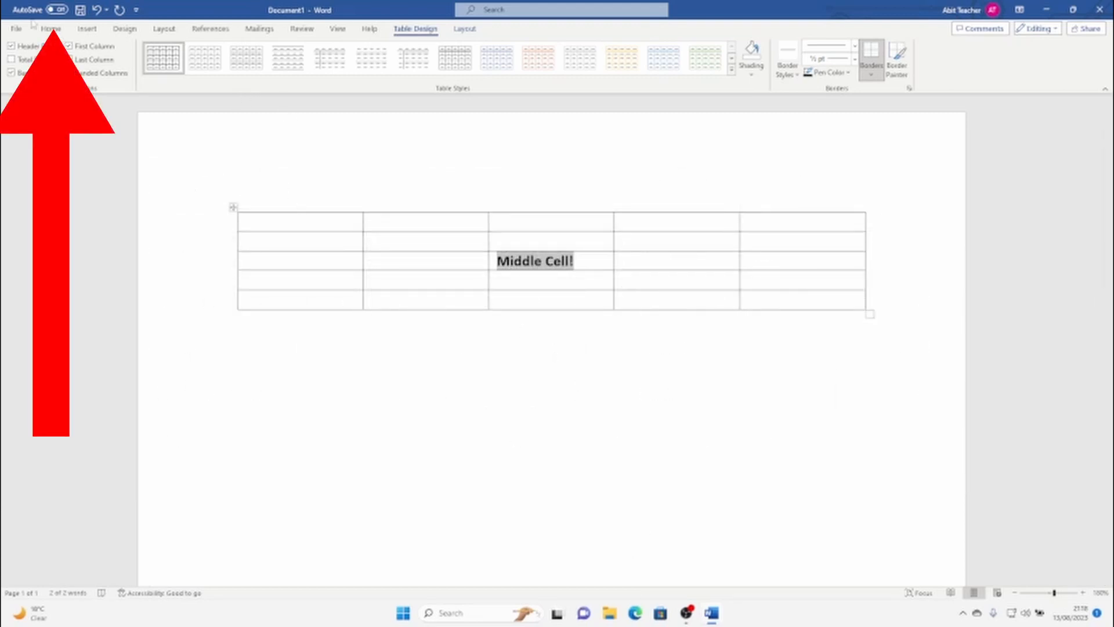
pyautogui.click(48, 33)
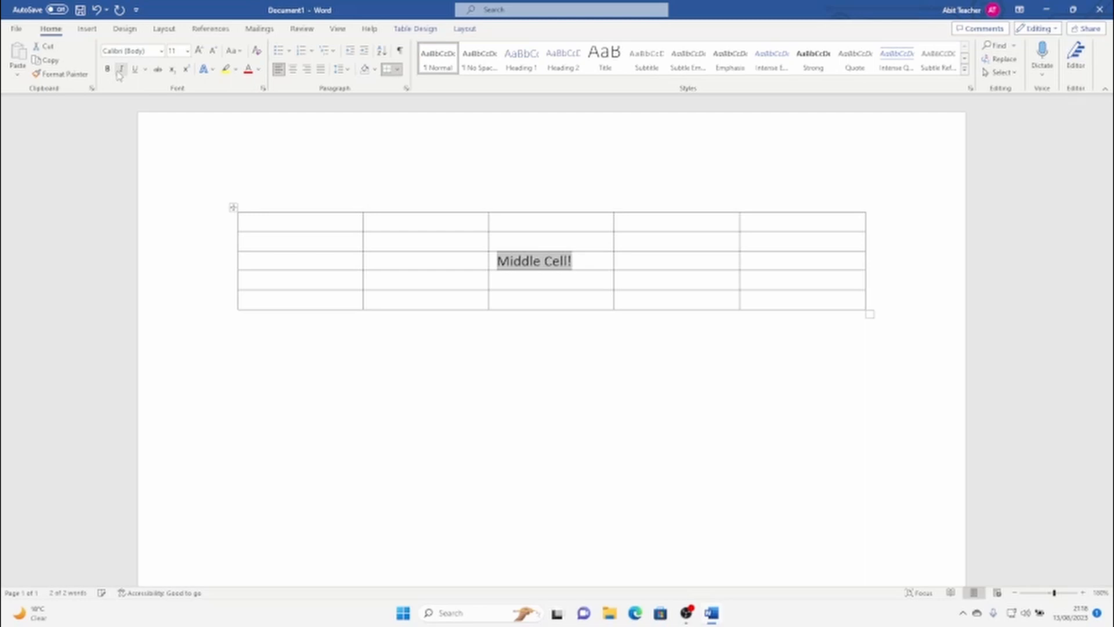
# Enter "Last Cell" in the last column of the table's fifth row
pyautogui.click(790, 295)
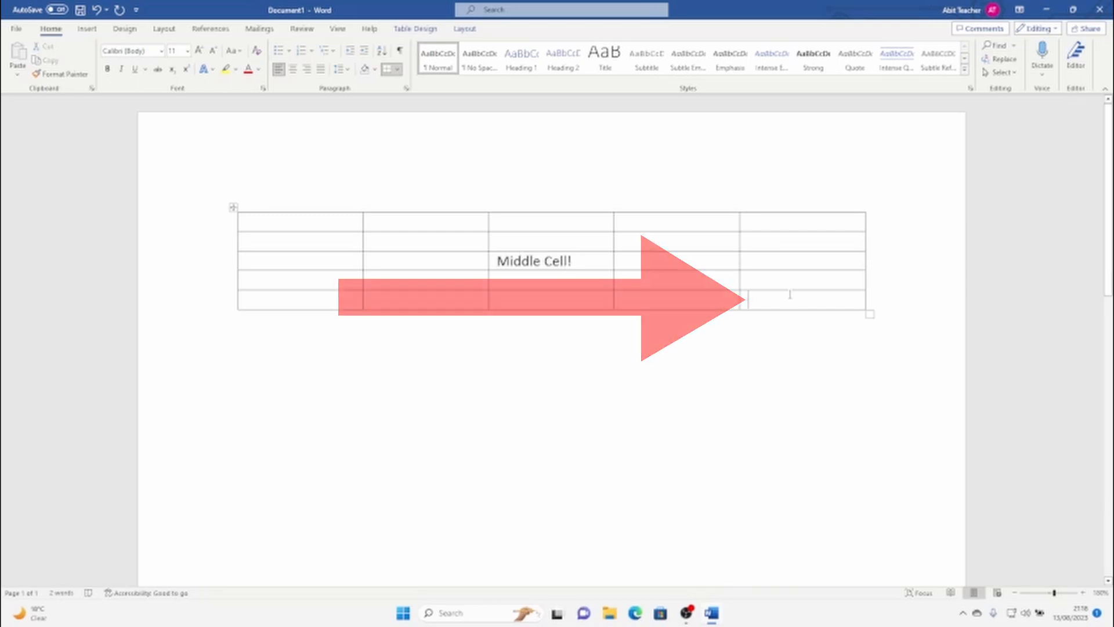
pyautogui.write('Las')
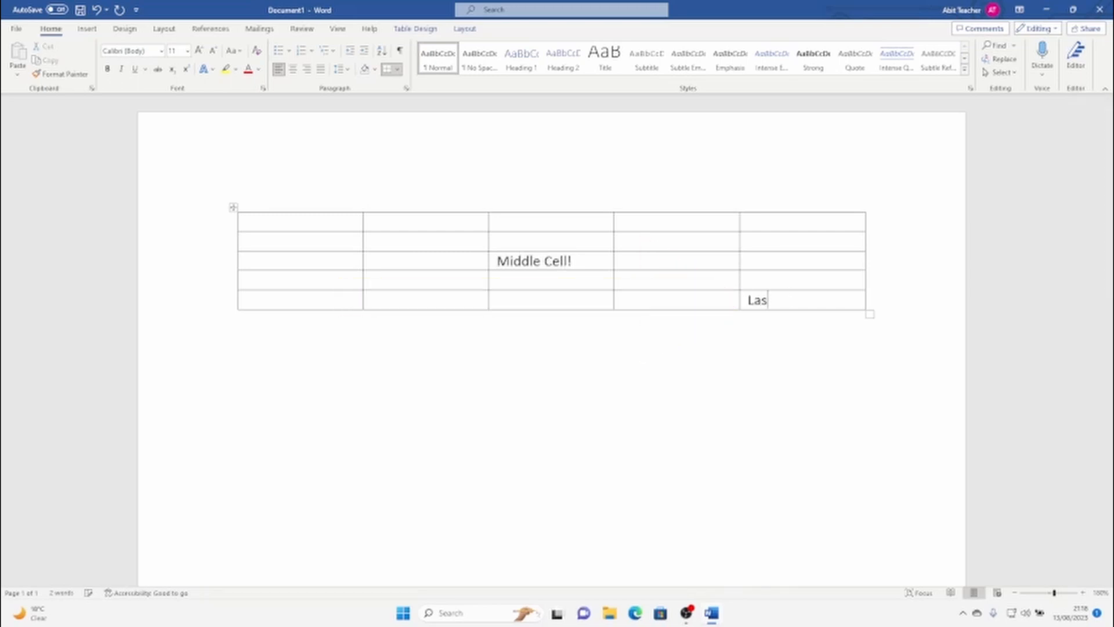
pyautogui.write('t Cell')
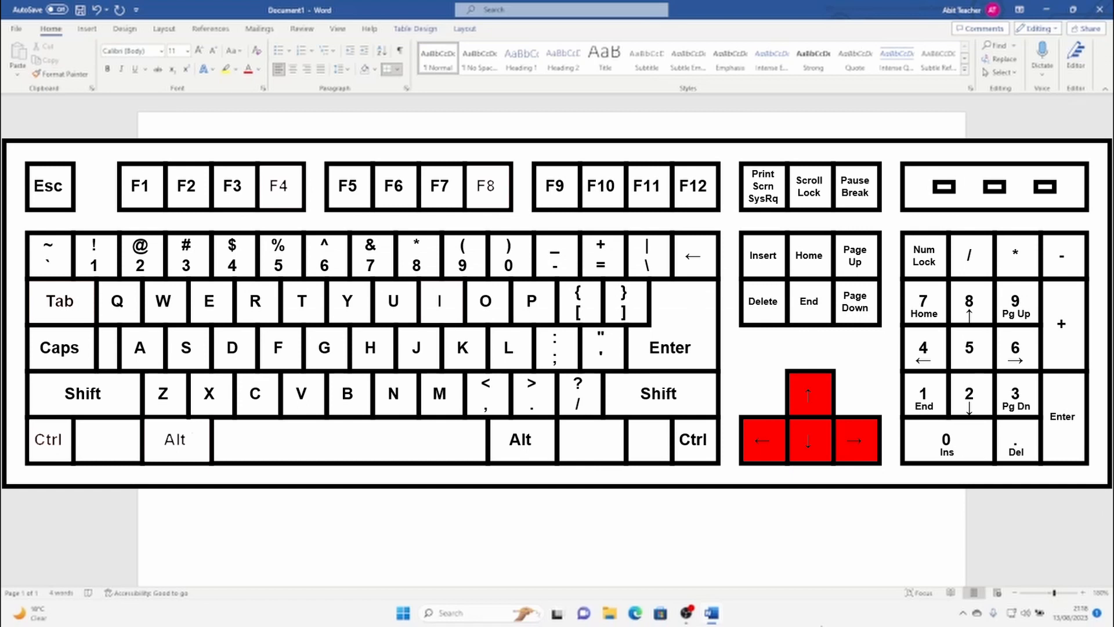
# Go from the last column up to the table's first cell and enter "First Cell" there
pyautogui.press('Up')
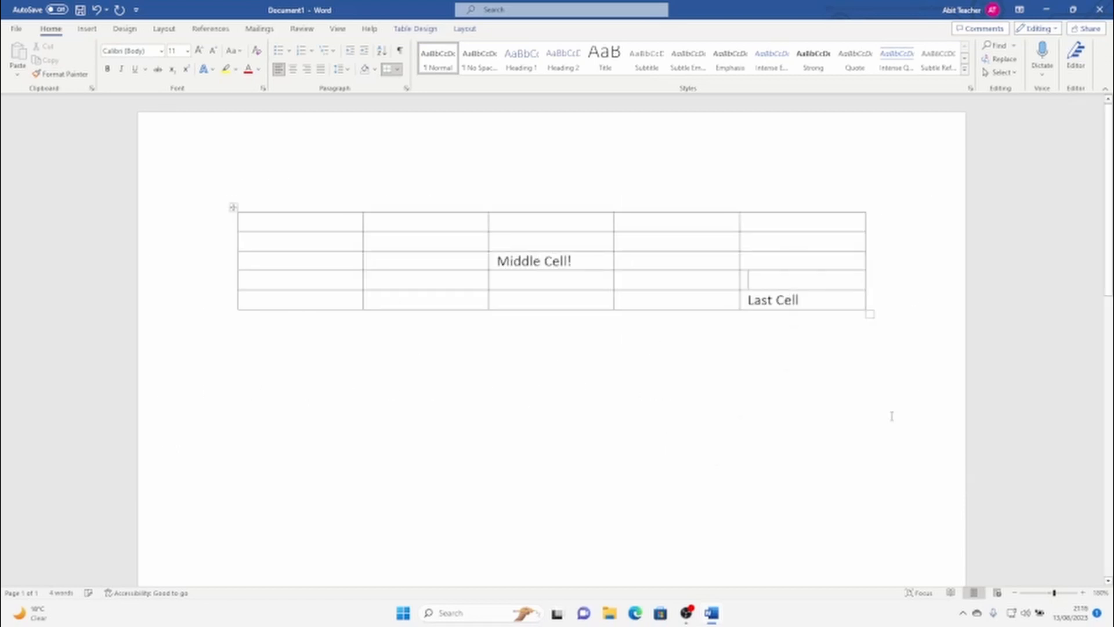
pyautogui.press('Up')
pyautogui.press('Up')
pyautogui.press('Left')
pyautogui.press('Up')
pyautogui.press('Left')
pyautogui.press('Left')
pyautogui.press('Left')
pyautogui.press('Left')
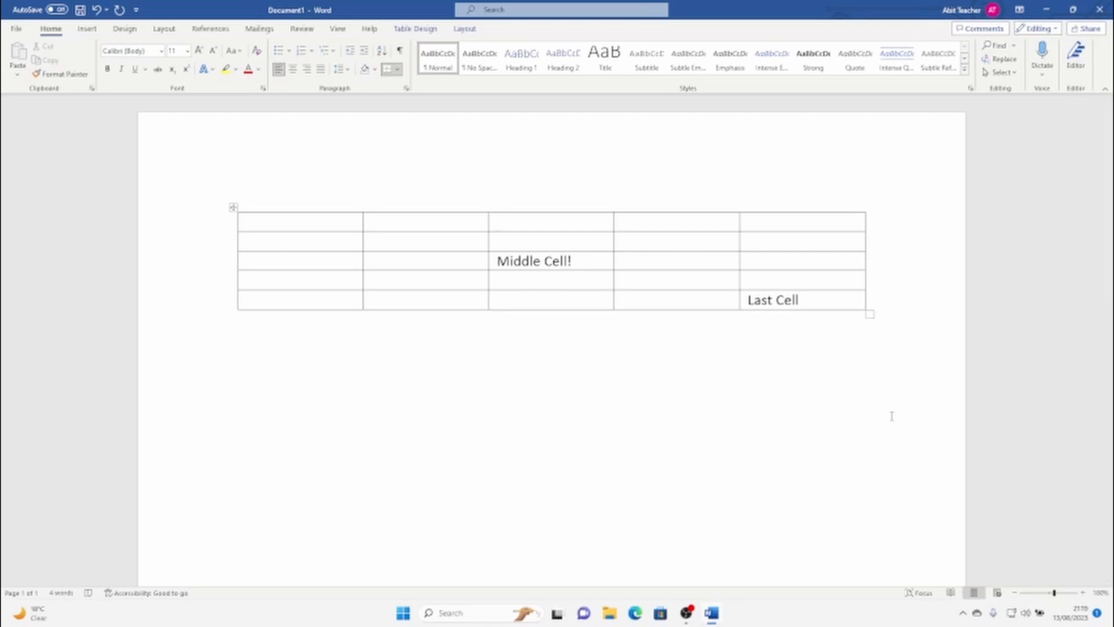
pyautogui.write('First Cell')
pyautogui.press('Tab')
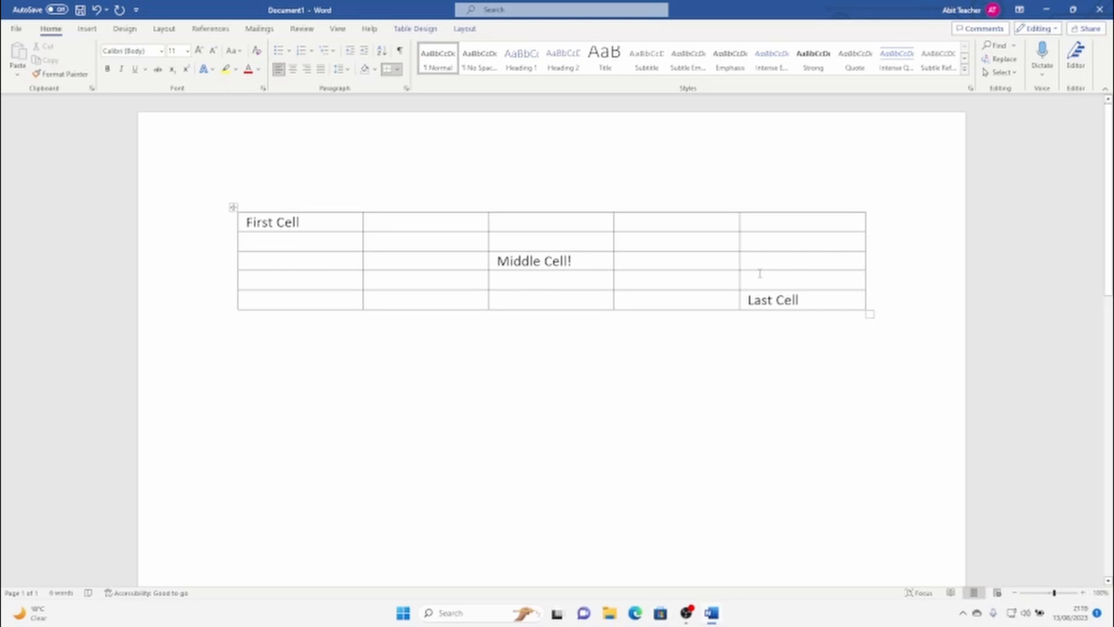
# Add a new row after the "Last Cell" row and step back through the preceding cells
pyautogui.click(854, 297)
pyautogui.press('Tab')
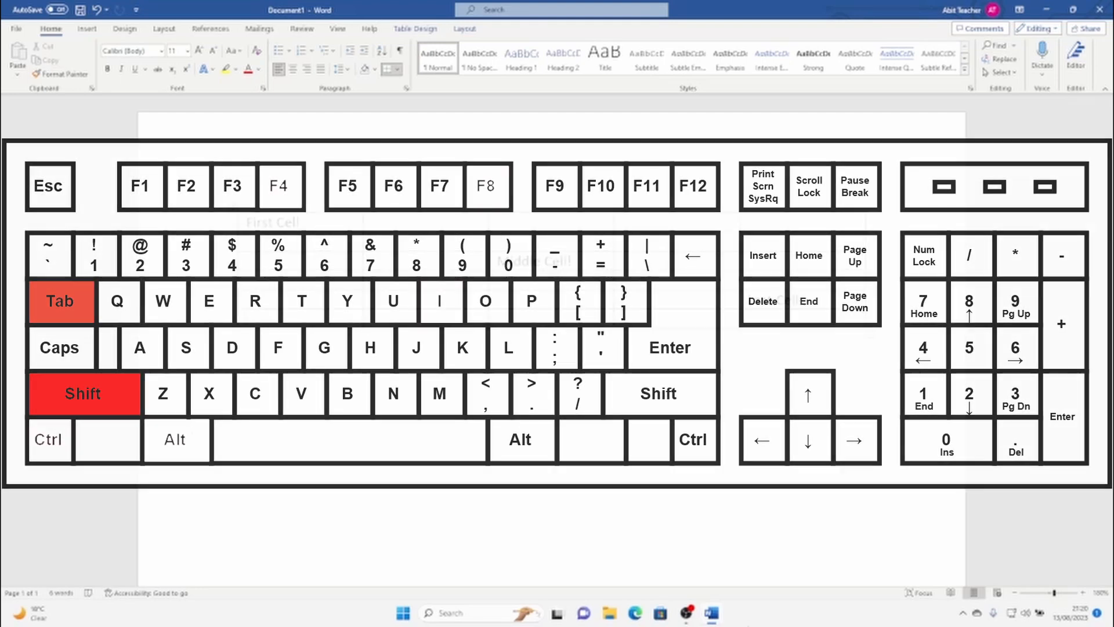
pyautogui.hotkey('shift', 'Tab')
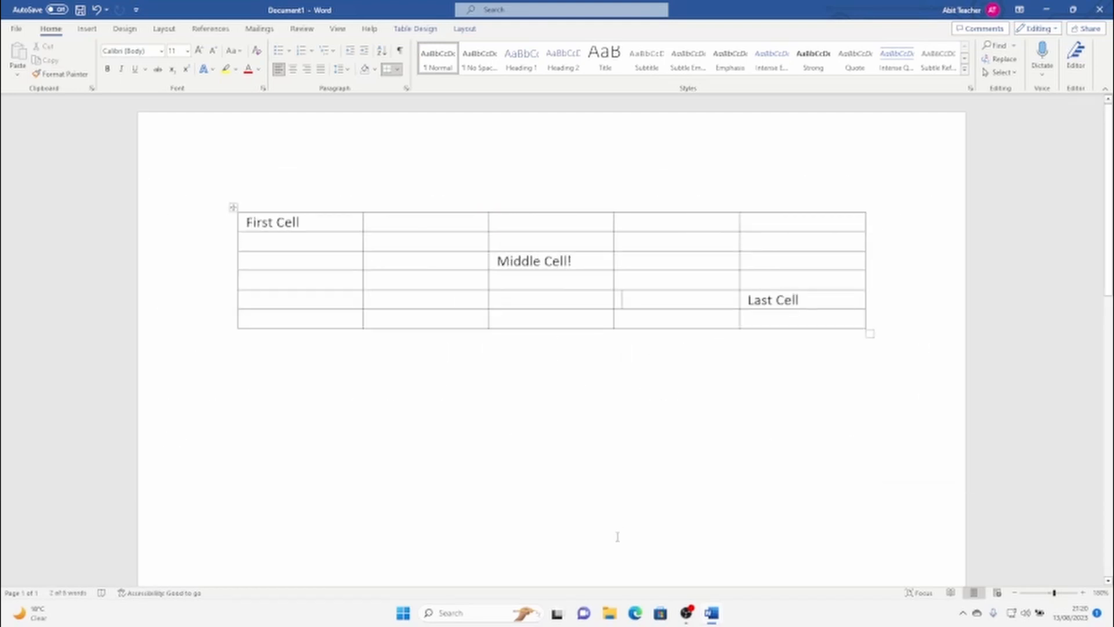
pyautogui.hotkey('shift', 'Tab')
pyautogui.hotkey('shift', 'Tab')
pyautogui.hotkey('shift', 'Tab')
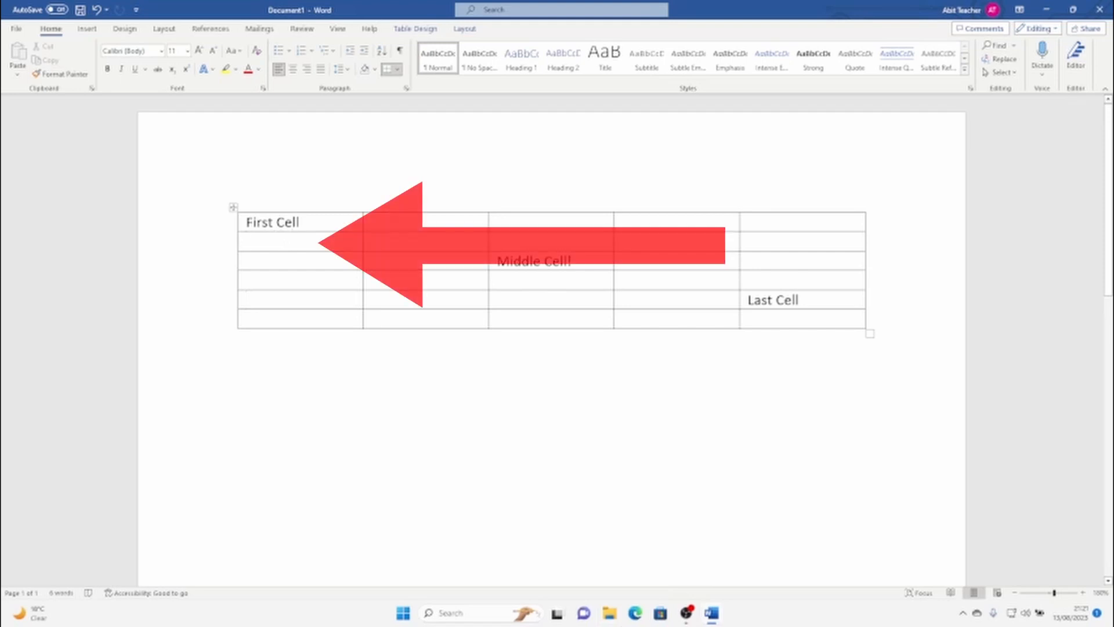
# Enter "second" in the first cell of the second row, followed by "Row 1" on a new line
pyautogui.write('second')
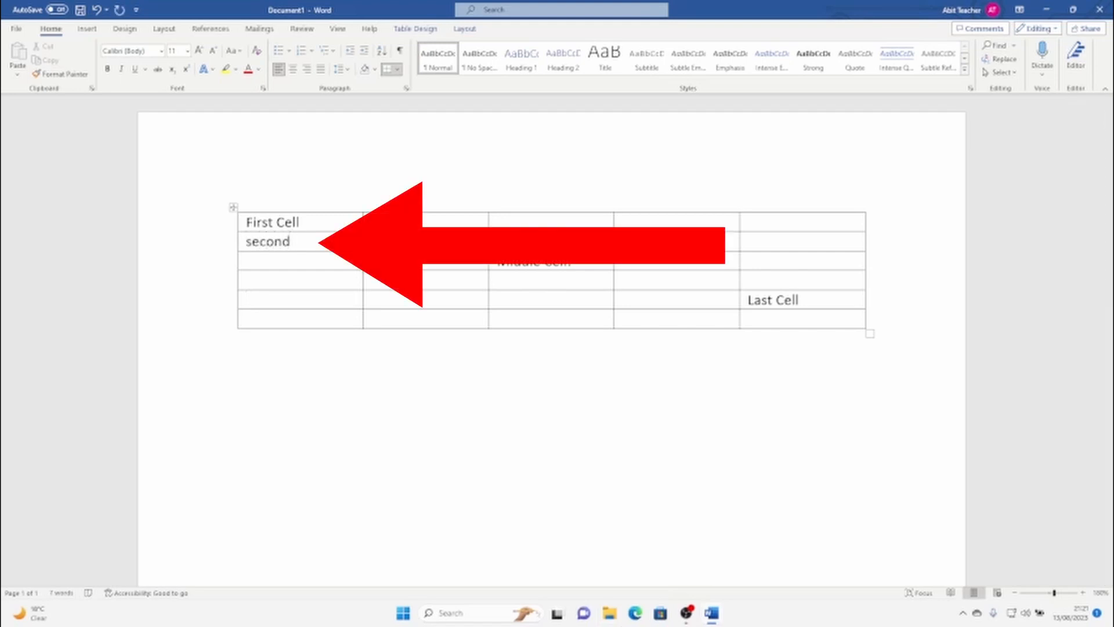
pyautogui.press('Return')
pyautogui.write('Row 1')
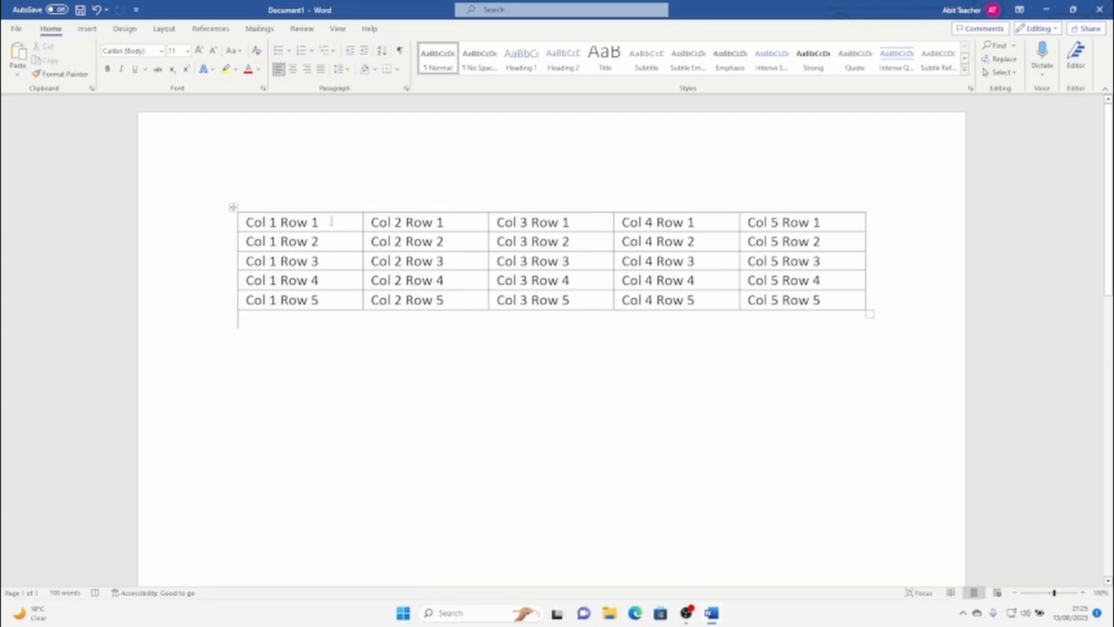
# Select the "Col 1 Row 1" cell, and extend to selecting all five cells of row 1
pyautogui.click(242, 218)
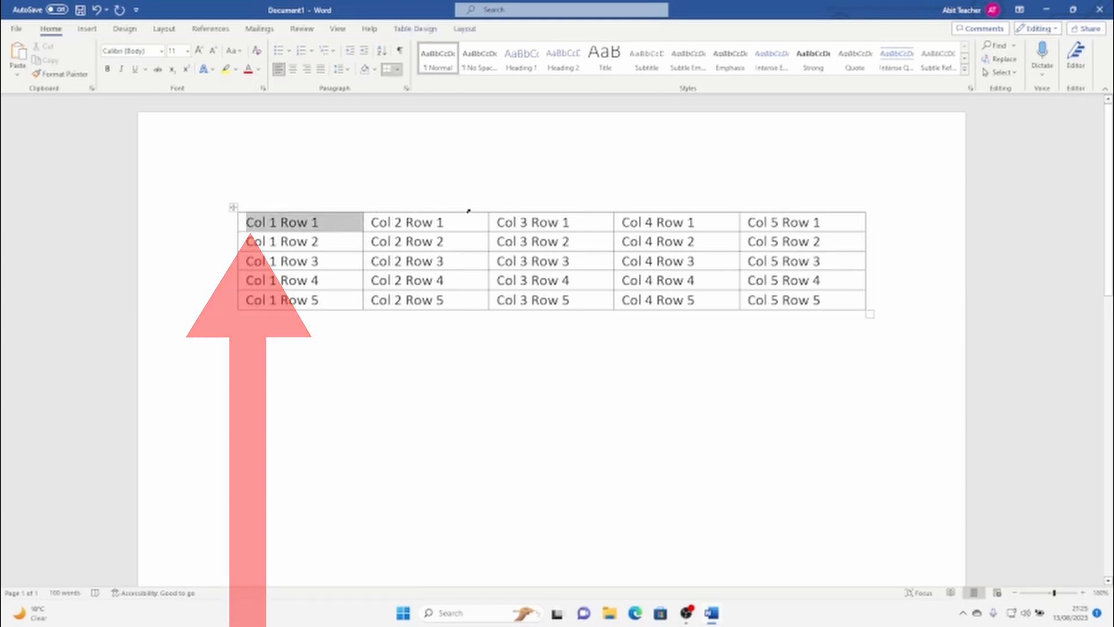
pyautogui.moveTo(469, 211); pyautogui.dragTo(791, 211)
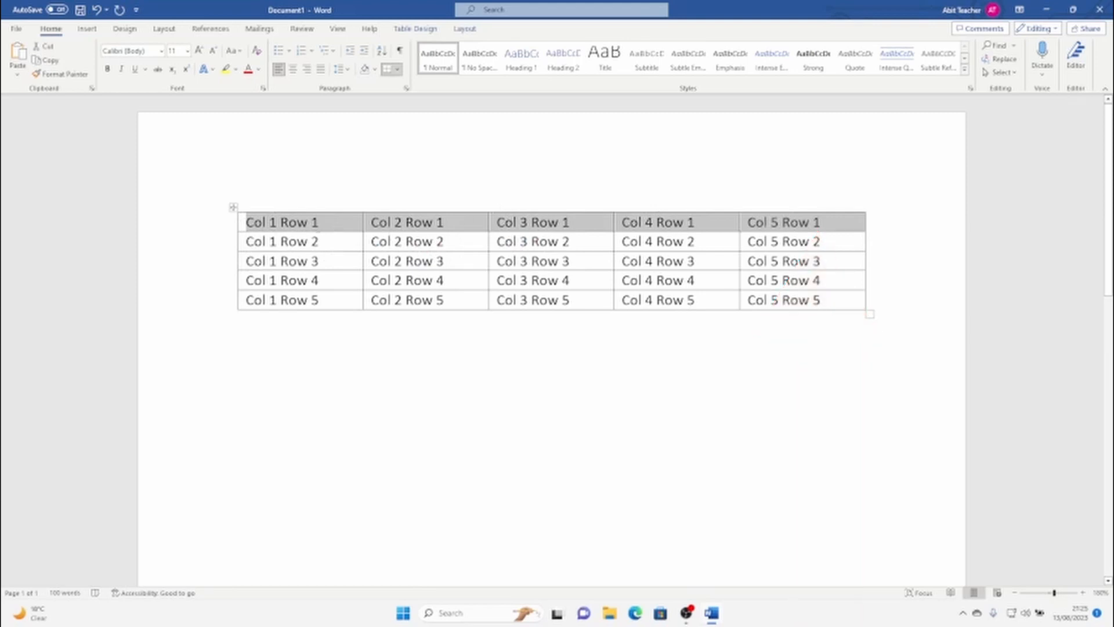
# Select the five cells of the first column and then the whole table, and clear the selection
pyautogui.moveTo(317, 223); pyautogui.dragTo(320, 290)
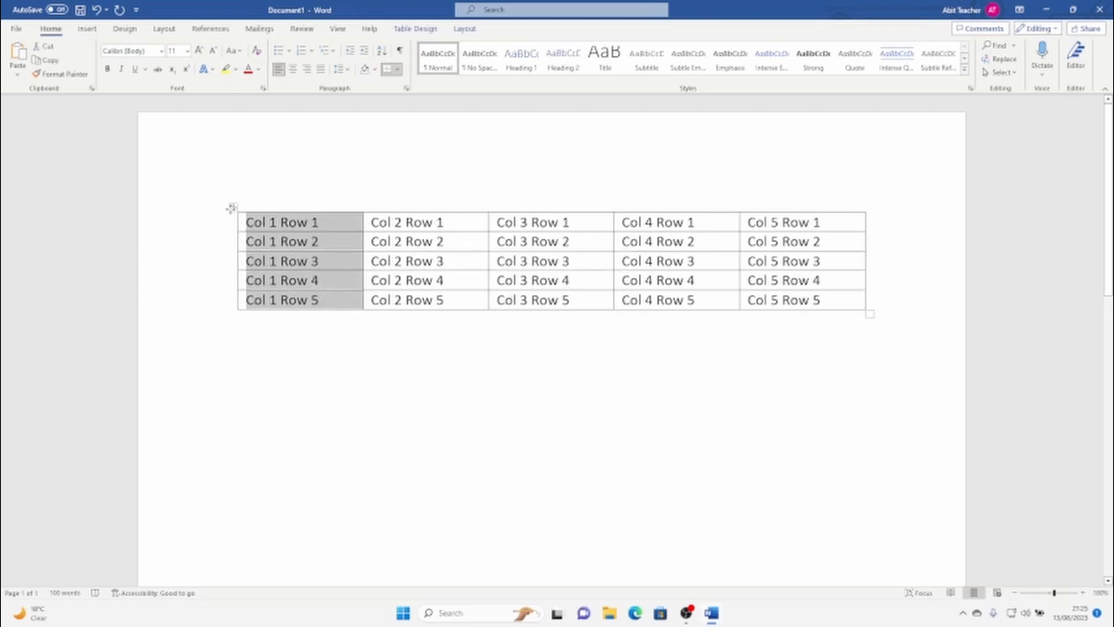
pyautogui.click(232, 207)
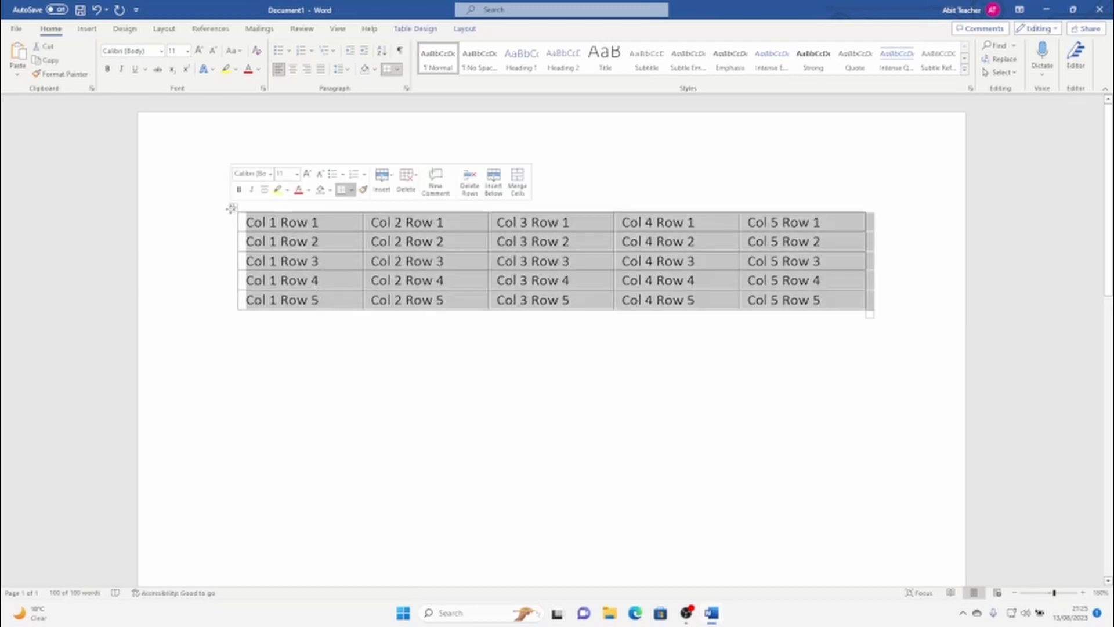
pyautogui.click(341, 228)
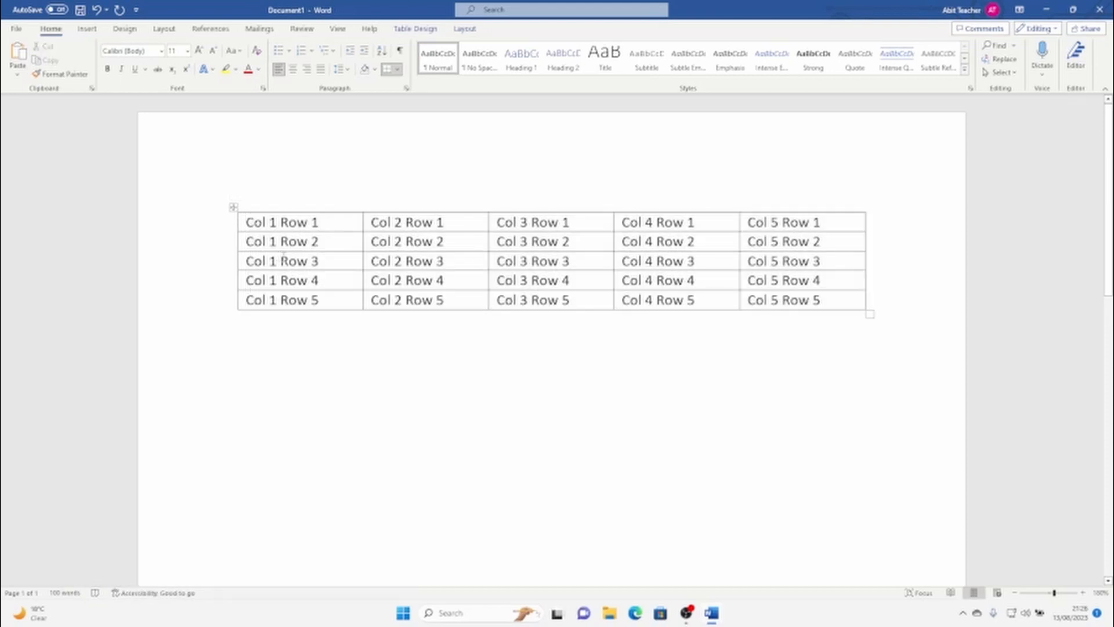
# Select all cells of row 3, and then the block from "Col 2 Row 4" to "Col 3 Row 5"
pyautogui.moveTo(283, 255); pyautogui.dragTo(760, 262)
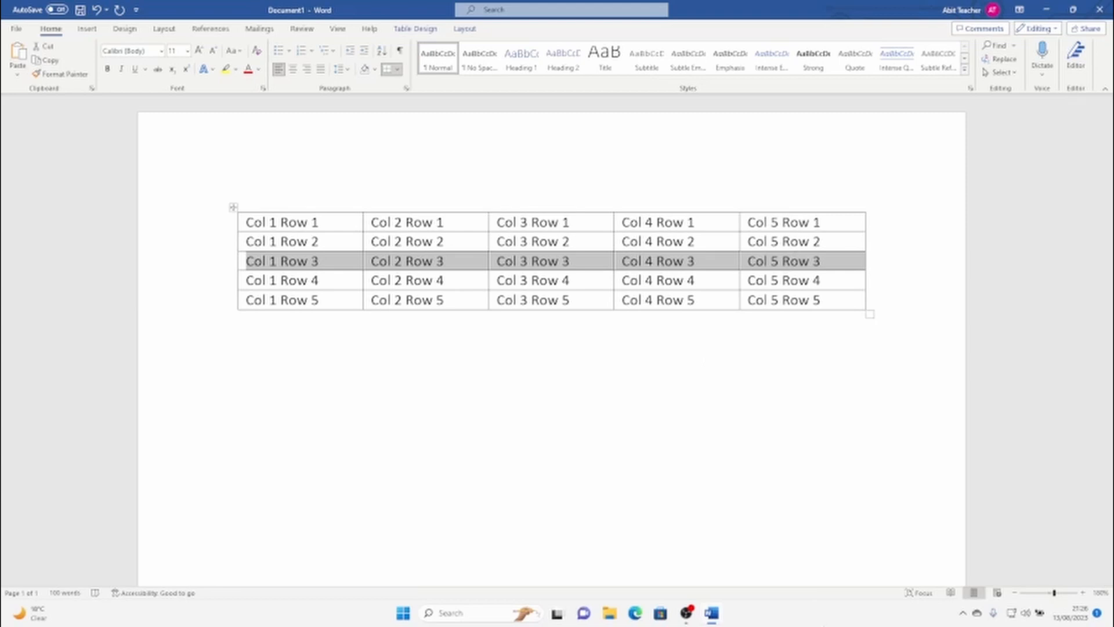
pyautogui.moveTo(441, 280); pyautogui.dragTo(533, 303)
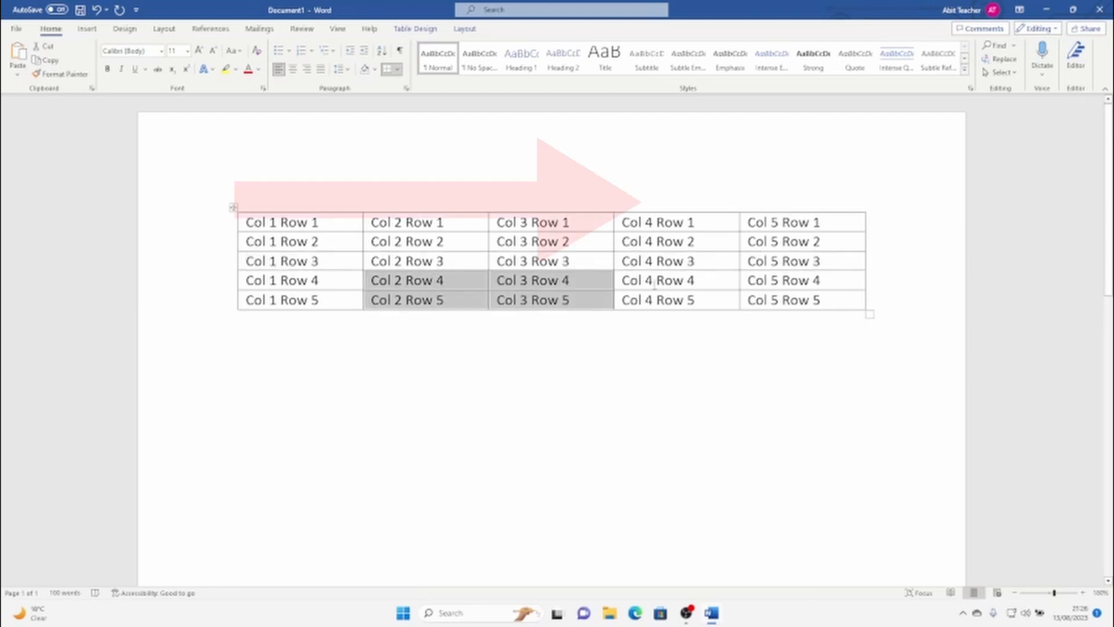
# Select the whole fourth column and then only the "Col 4 Row 3" cell, finishing with the cursor in "Col 3 Row 3"
pyautogui.click(646, 203)
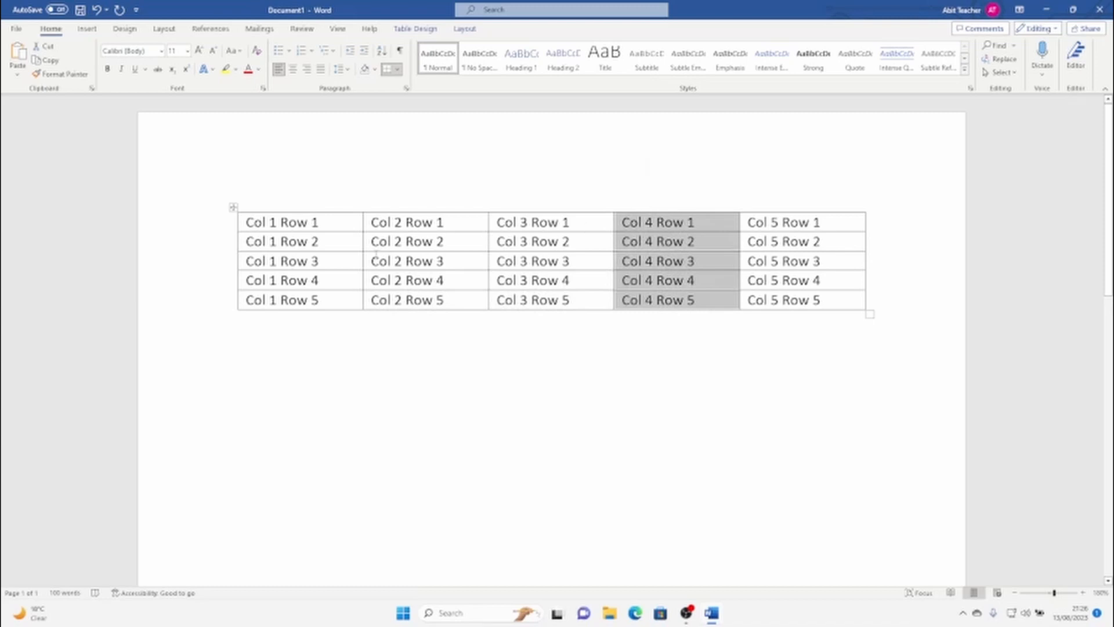
pyautogui.click(618, 263)
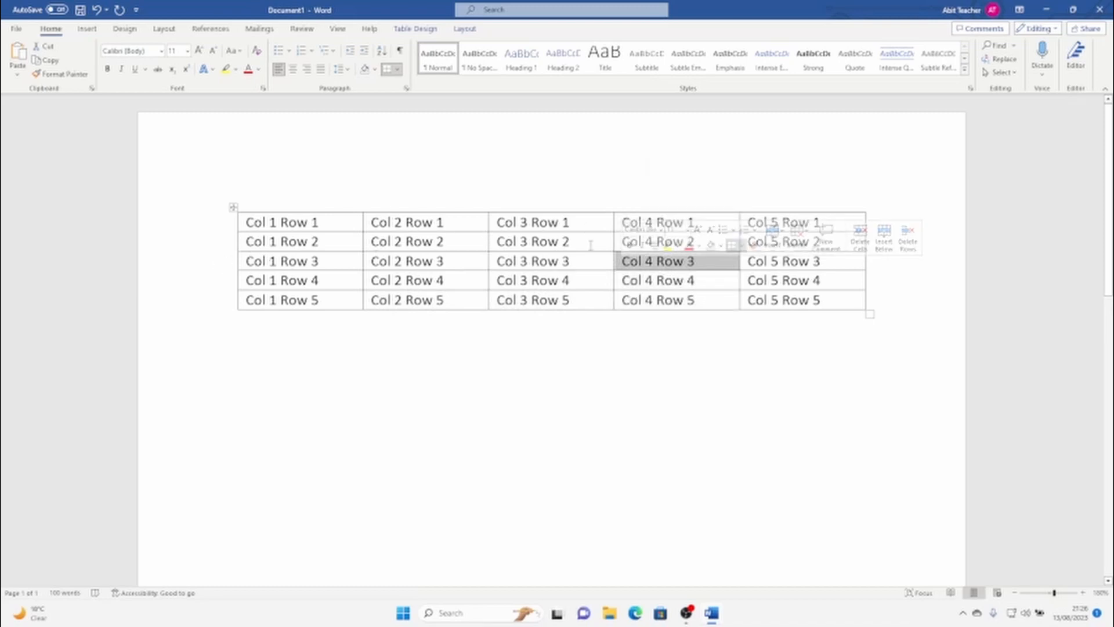
pyautogui.click(585, 255)
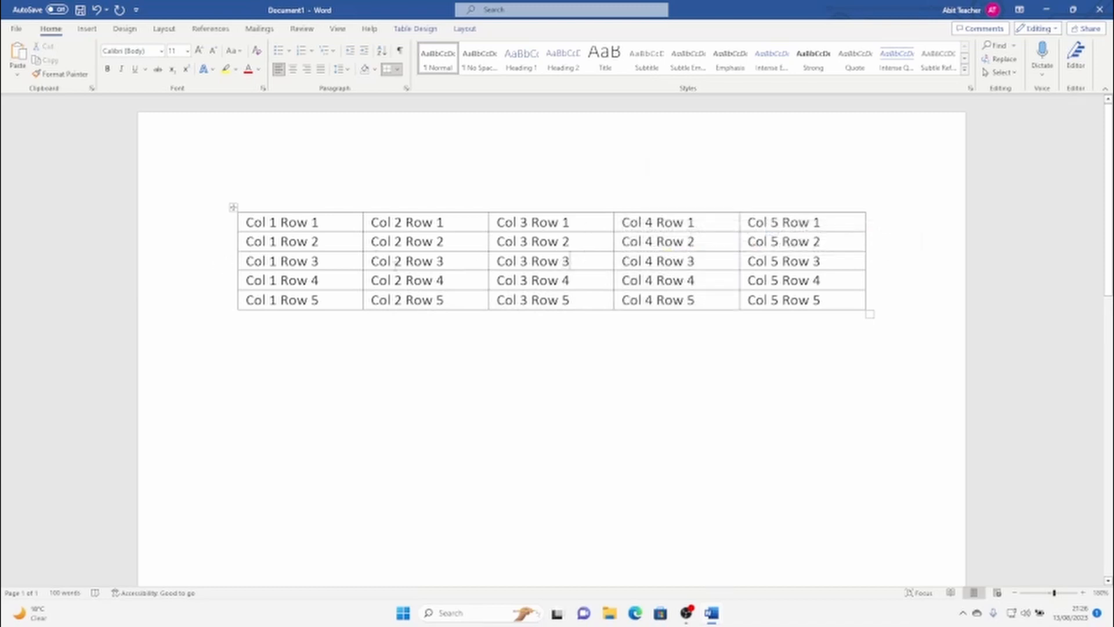
# Select the entire first row of the table and then the entire second row, and clear the selection
pyautogui.click(230, 228)
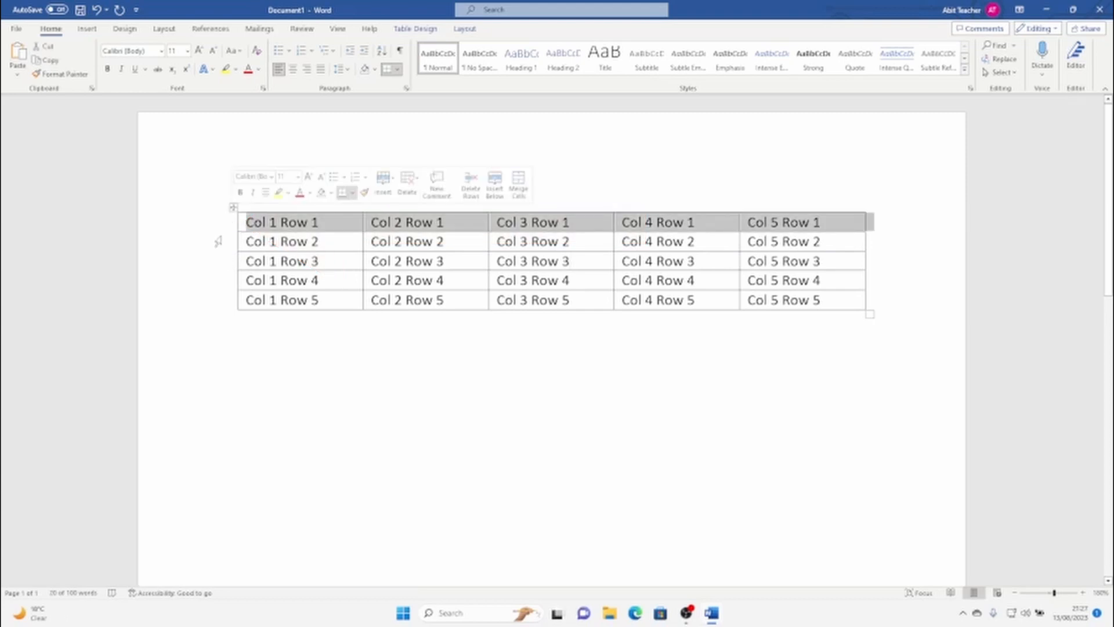
pyautogui.click(227, 247)
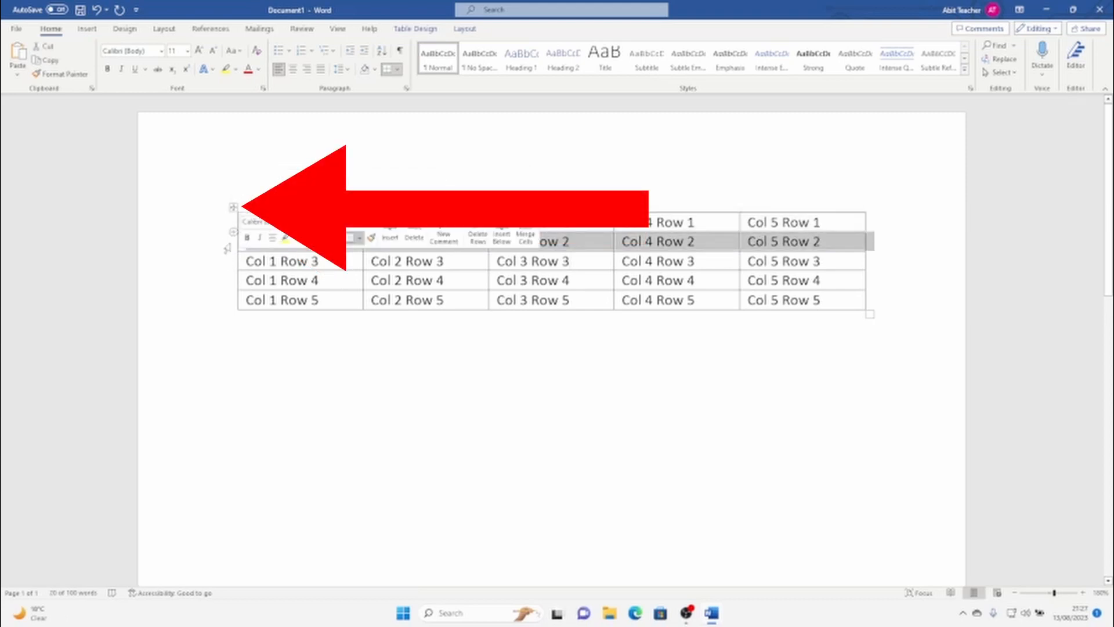
pyautogui.click(600, 222)
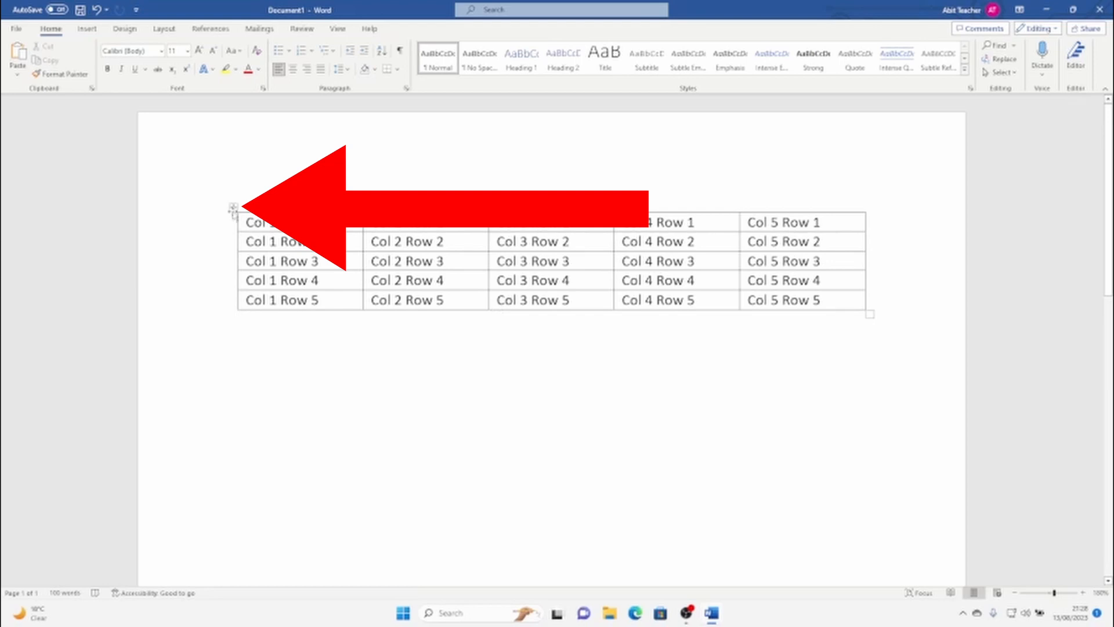
# Select the whole table and view its design options, followed by its layout options
pyautogui.click(233, 208)
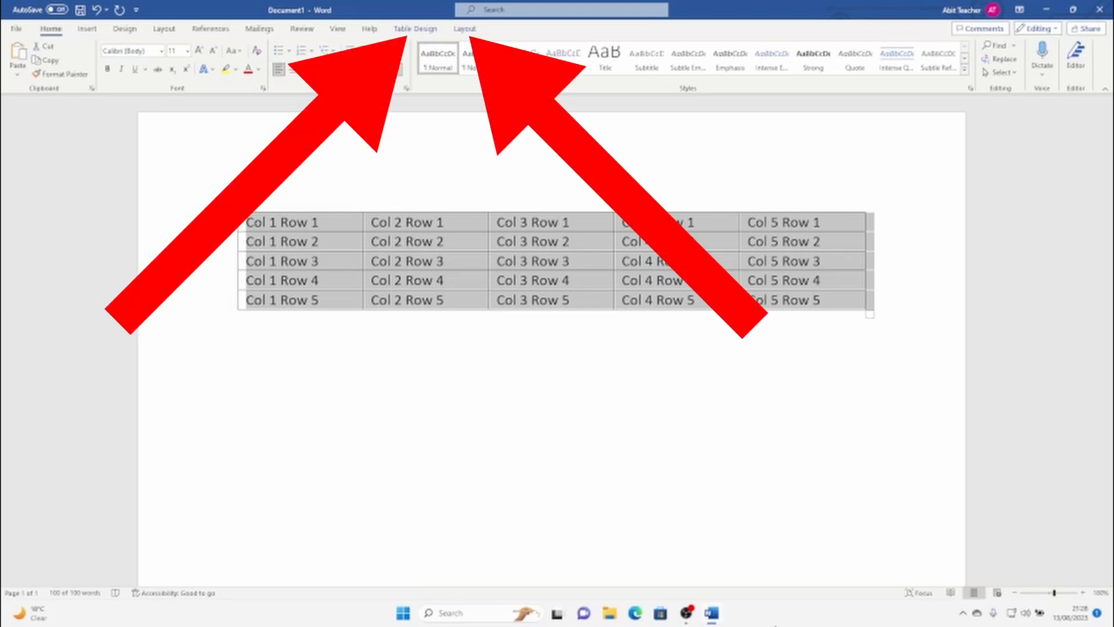
pyautogui.click(423, 31)
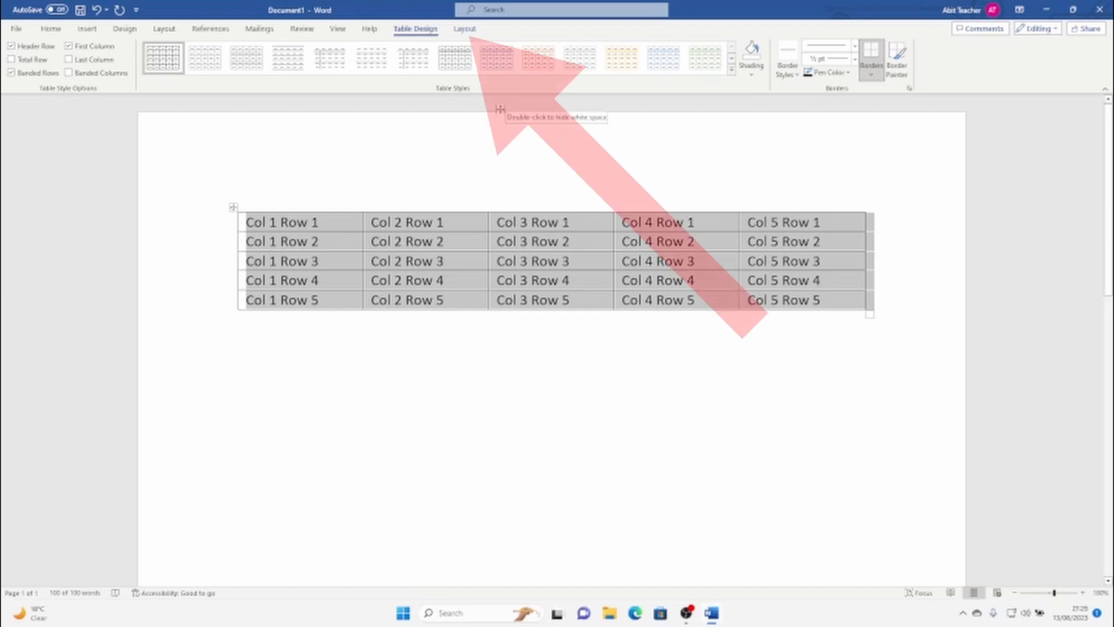
pyautogui.click(464, 28)
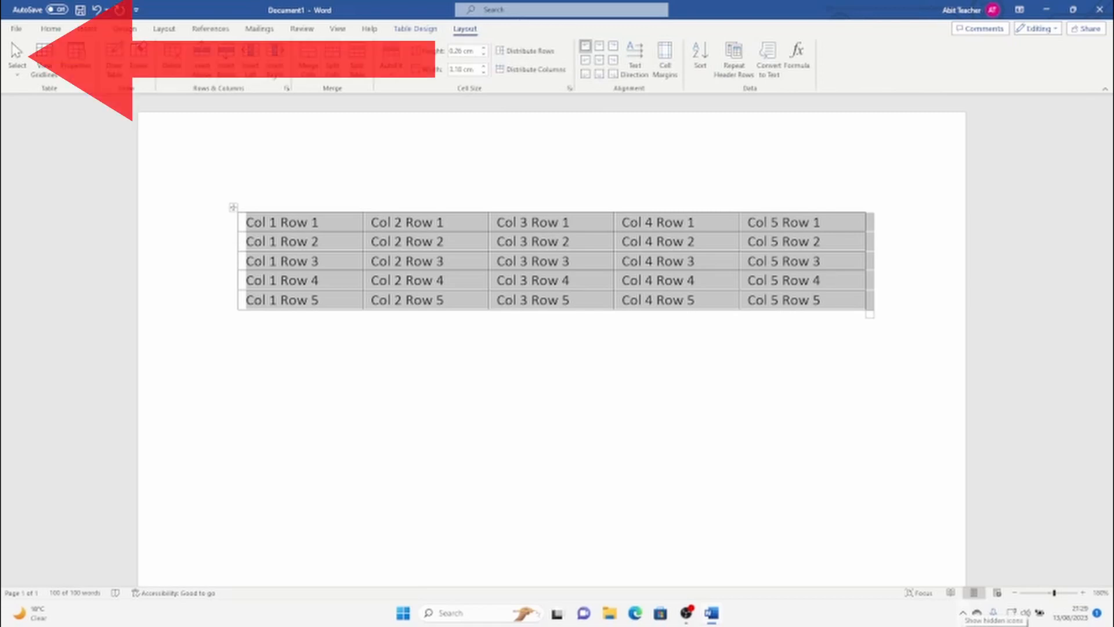
# Use the Select Column command on the whole table and from the "Col 3 Row 3" cell, and apply Select Row to that column
pyautogui.click(18, 69)
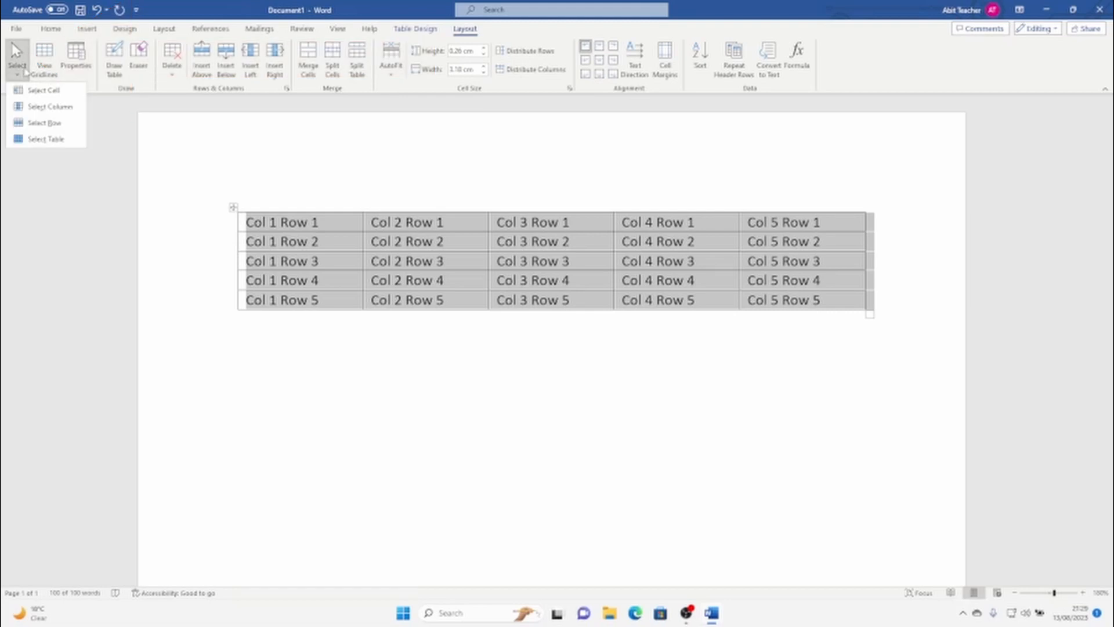
pyautogui.click(45, 110)
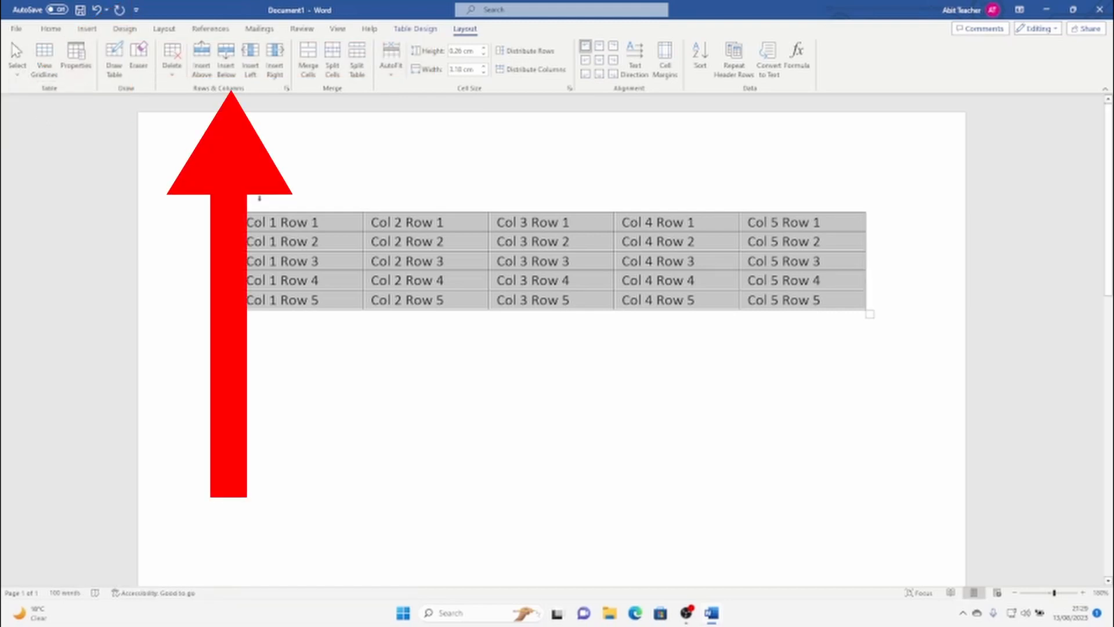
pyautogui.click(521, 262)
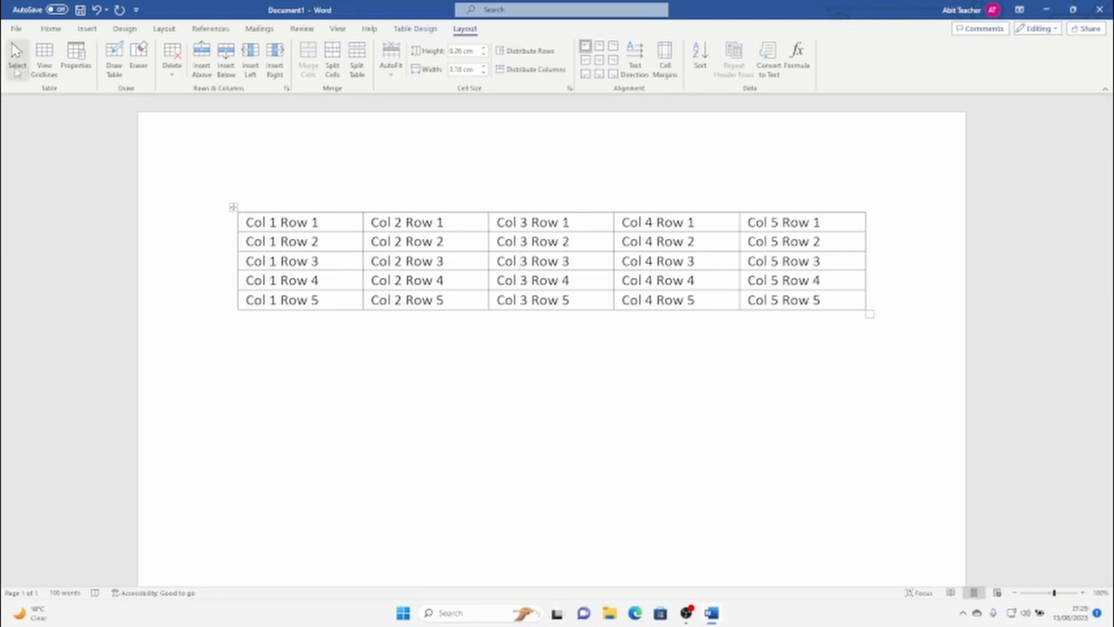
pyautogui.click(18, 68)
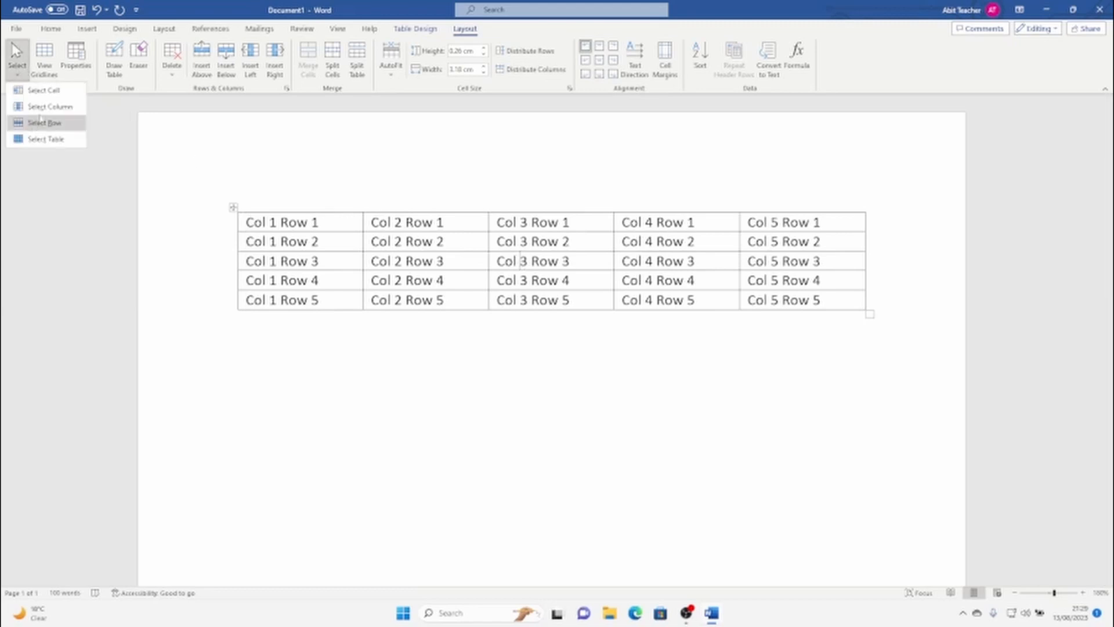
pyautogui.click(42, 106)
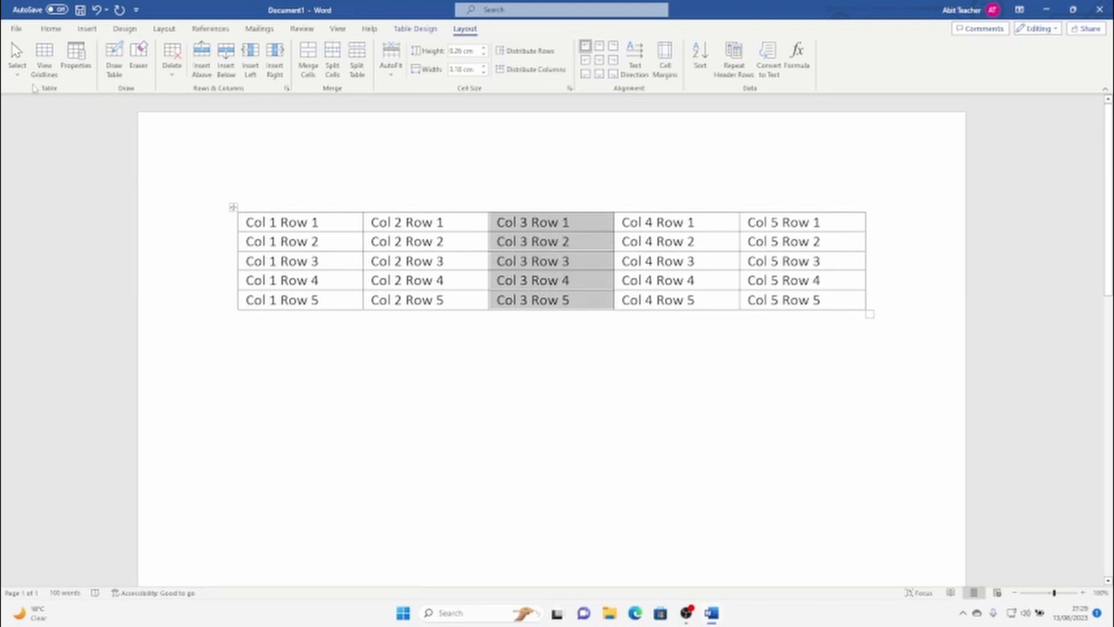
pyautogui.click(19, 65)
pyautogui.click(30, 124)
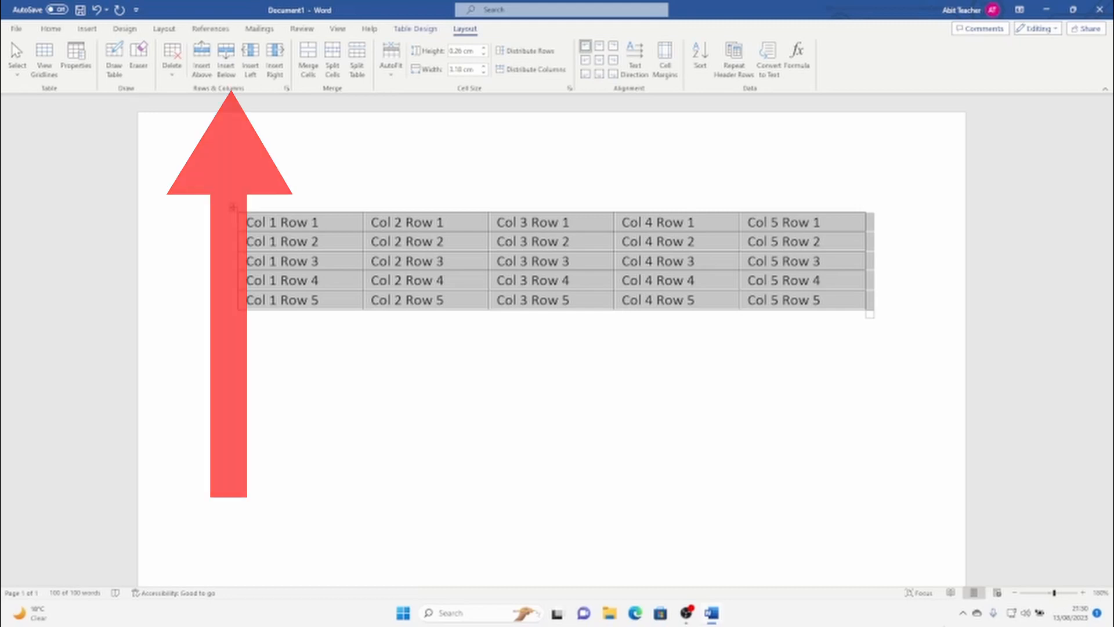
# Insert a blank column to the right of the "Col 1" column and another blank one to its left
pyautogui.click(336, 240)
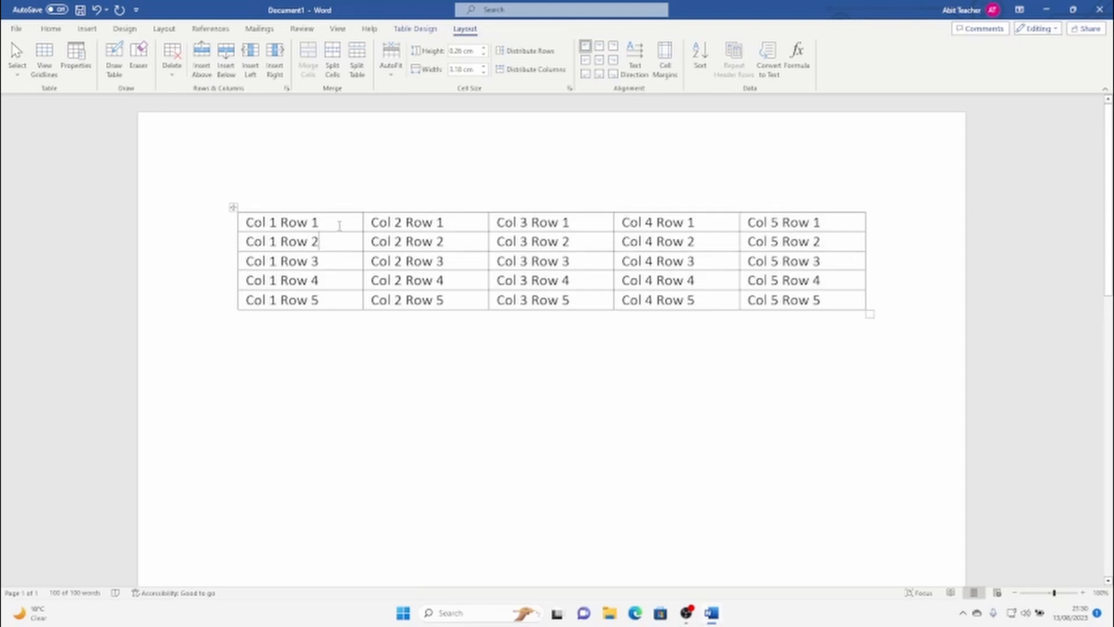
pyautogui.click(310, 204)
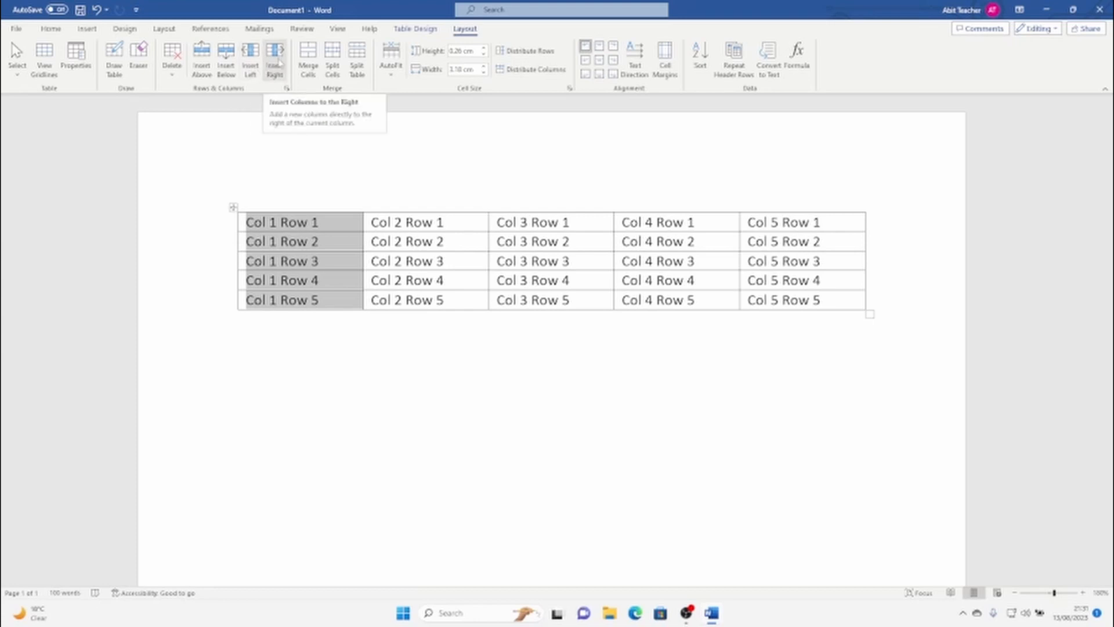
pyautogui.click(277, 72)
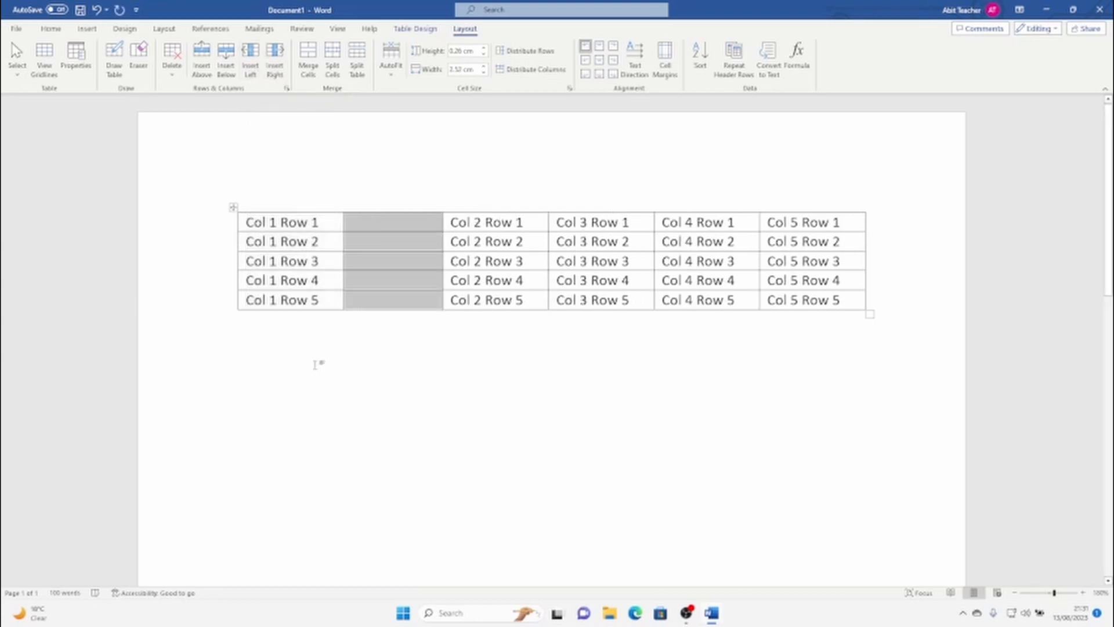
pyautogui.click(290, 209)
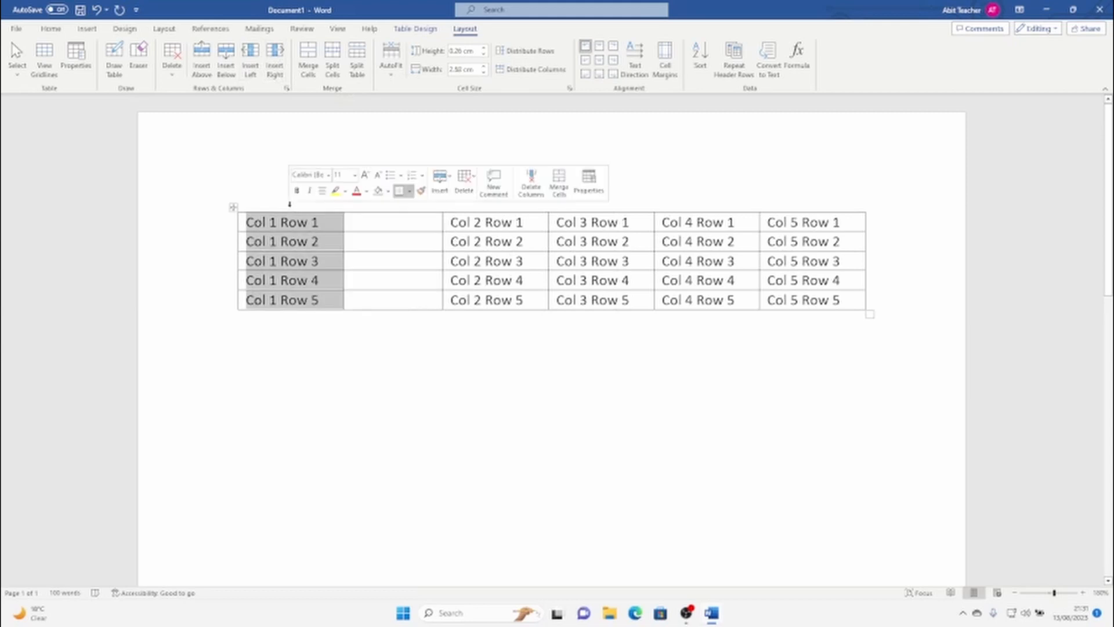
pyautogui.click(255, 65)
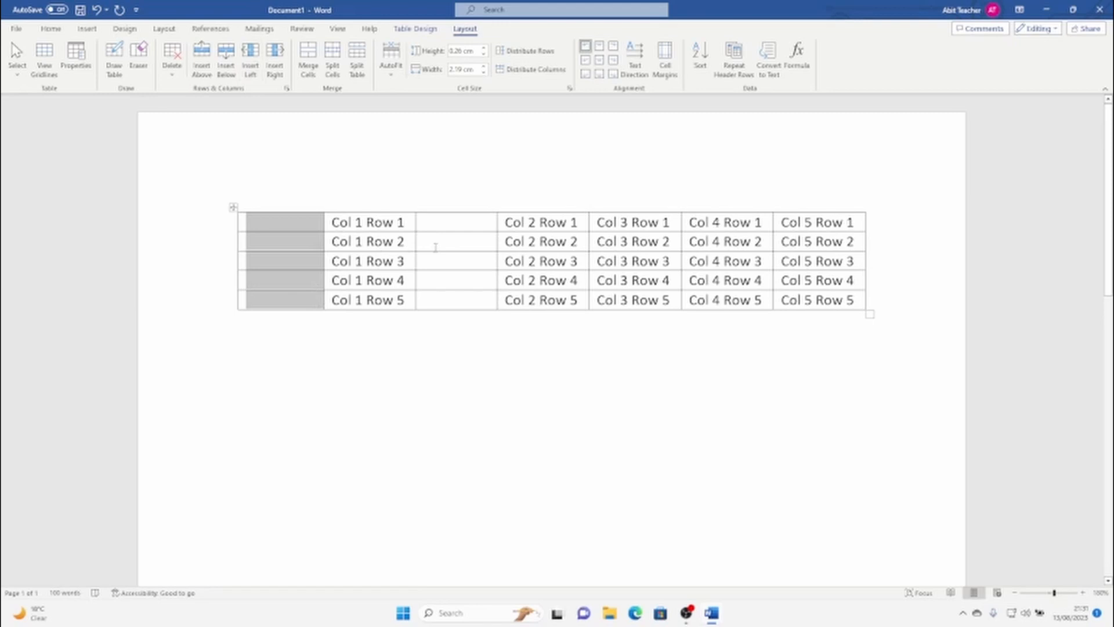
# Delete the blank column between the "Col 1" and "Col 2" columns
pyautogui.click(448, 215)
pyautogui.click(448, 206)
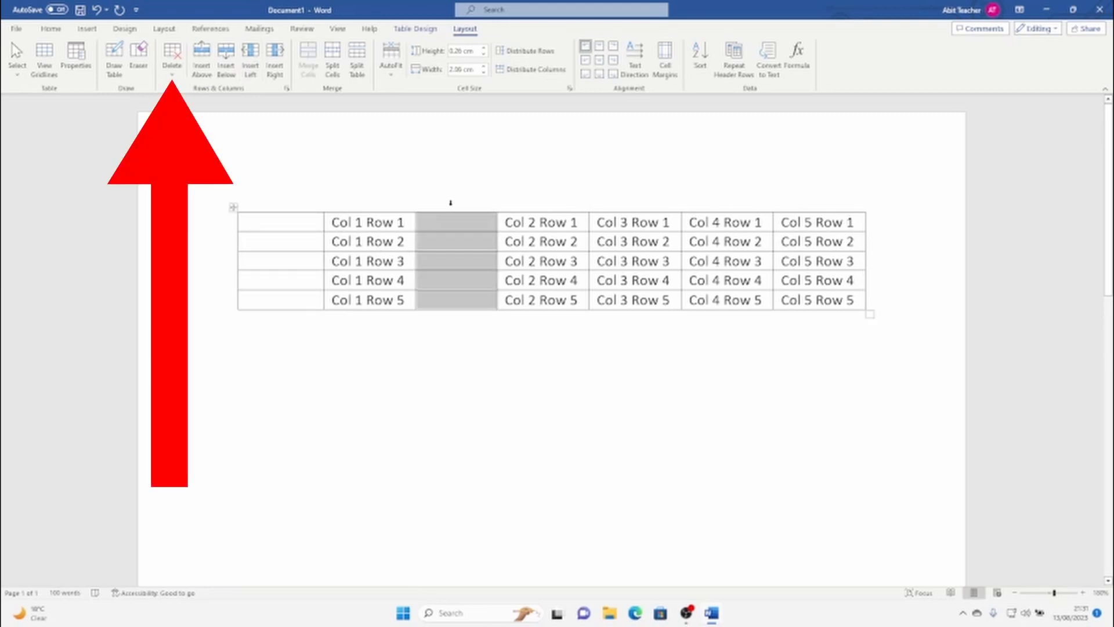
pyautogui.click(172, 70)
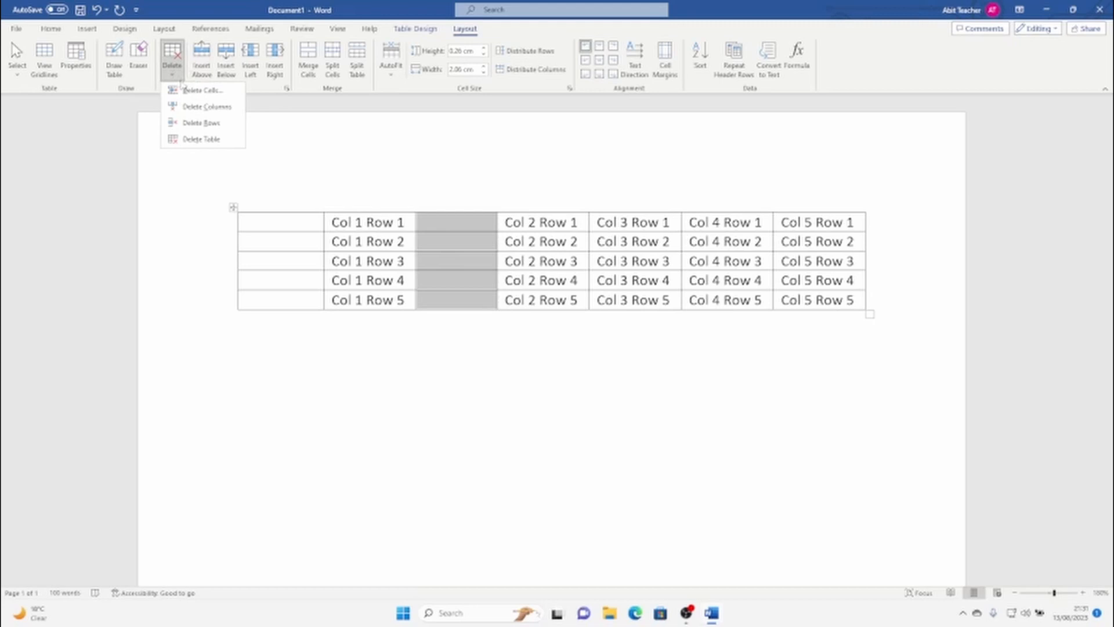
pyautogui.click(200, 107)
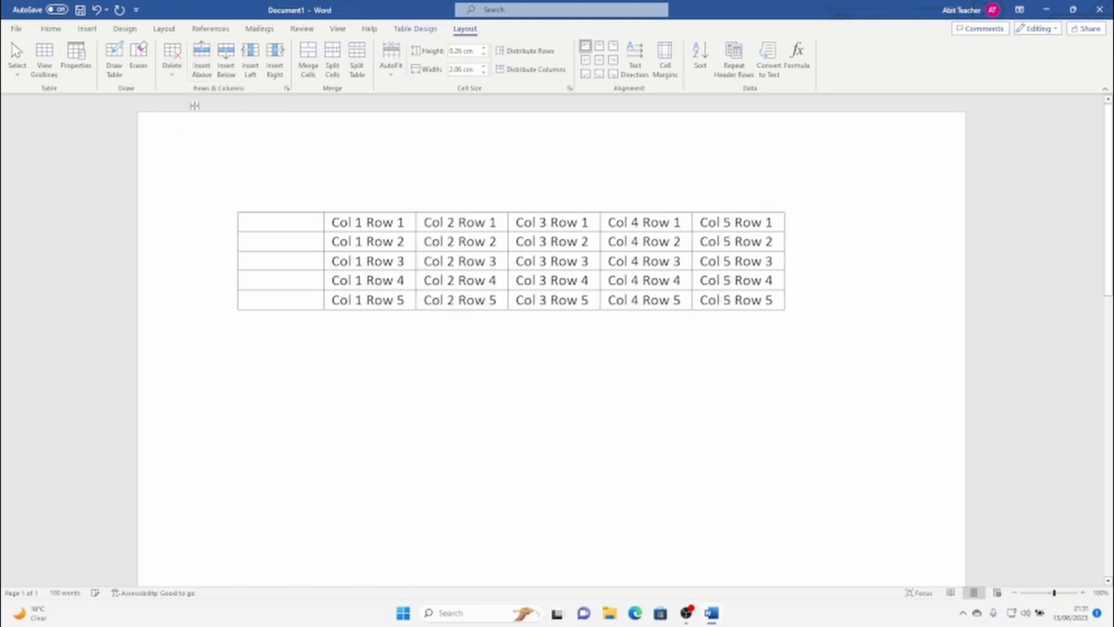
# Delete the table's last row, containing the "Row 5" cells
pyautogui.click(220, 302)
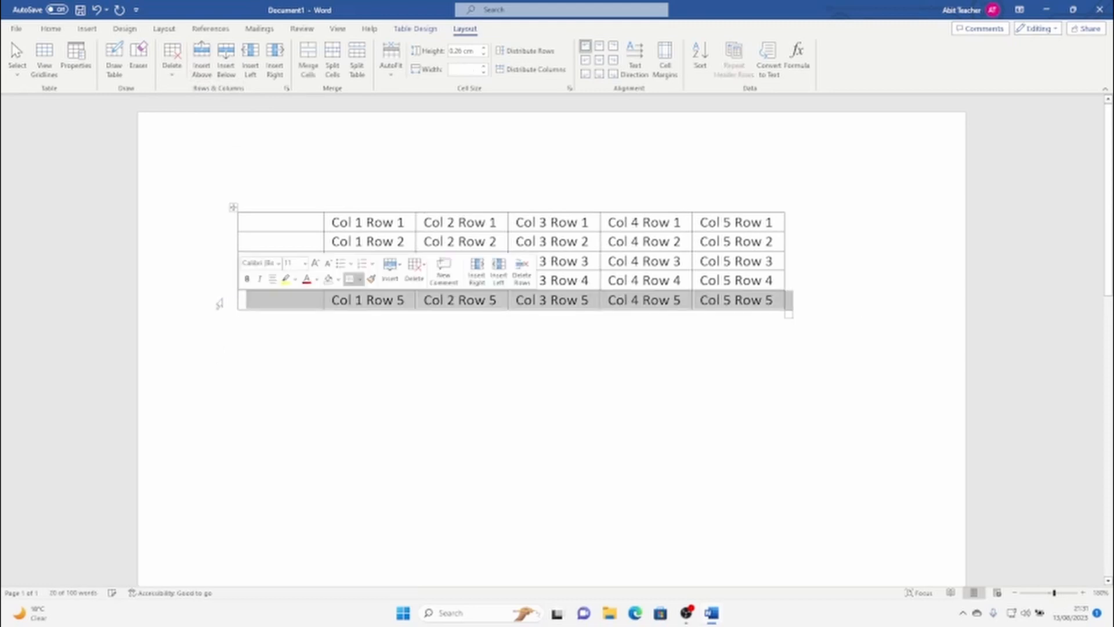
pyautogui.click(171, 68)
pyautogui.click(203, 123)
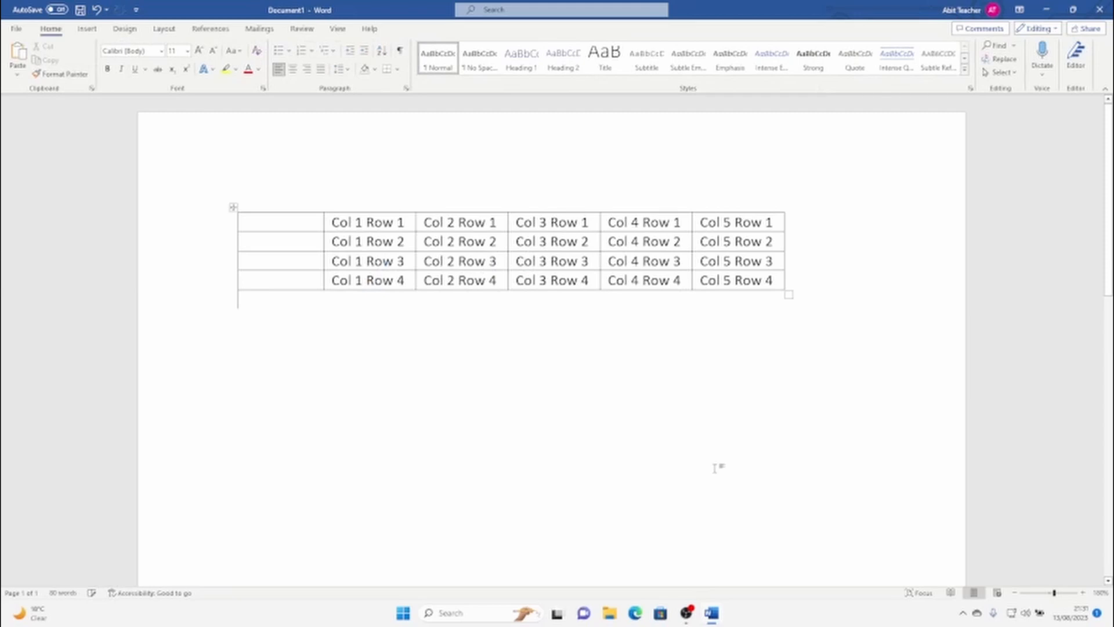
# Delete the blank first column of the table
pyautogui.click(287, 196)
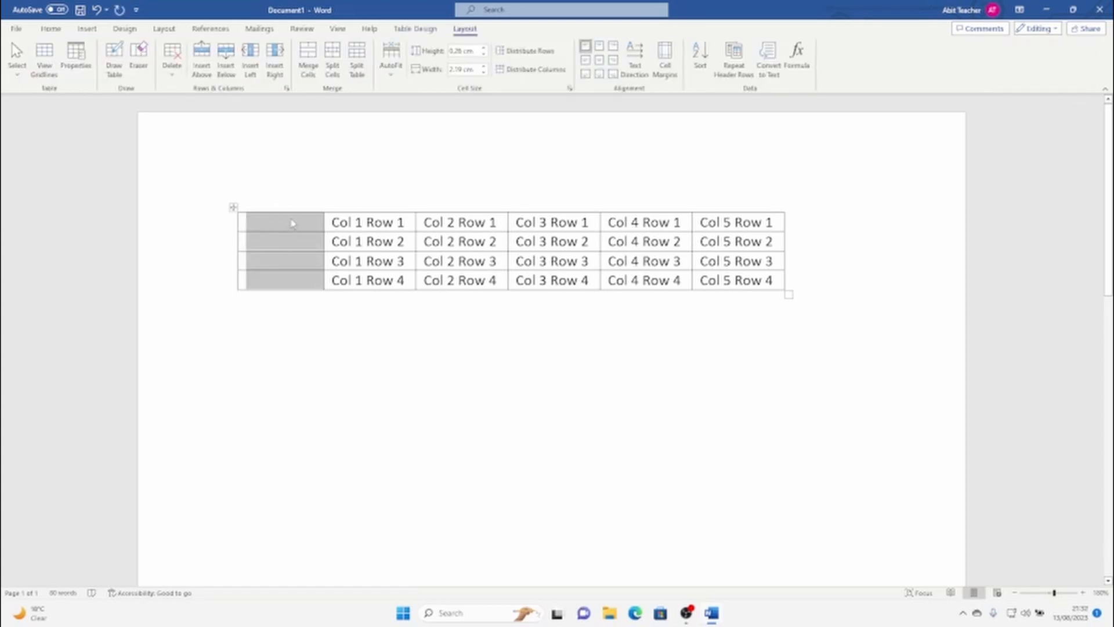
pyautogui.rightClick(292, 223)
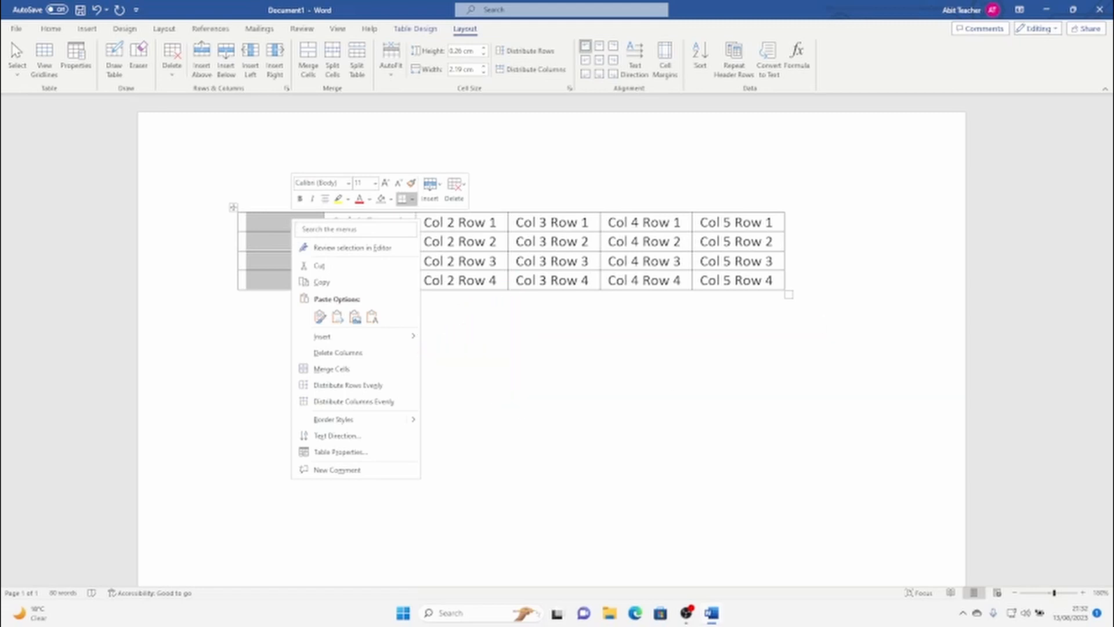
pyautogui.click(358, 353)
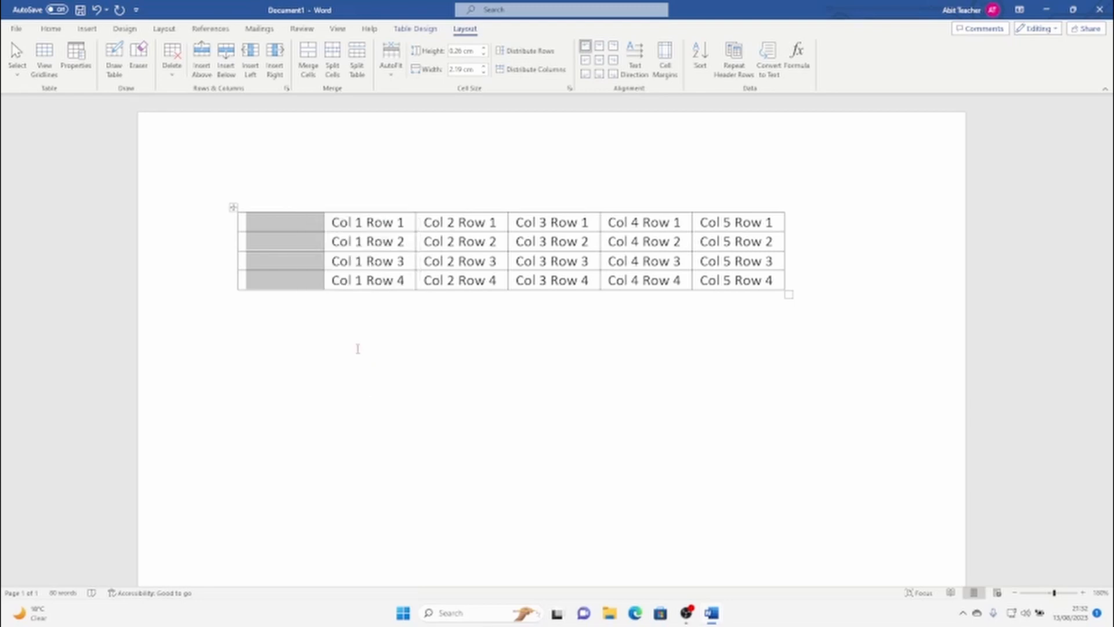